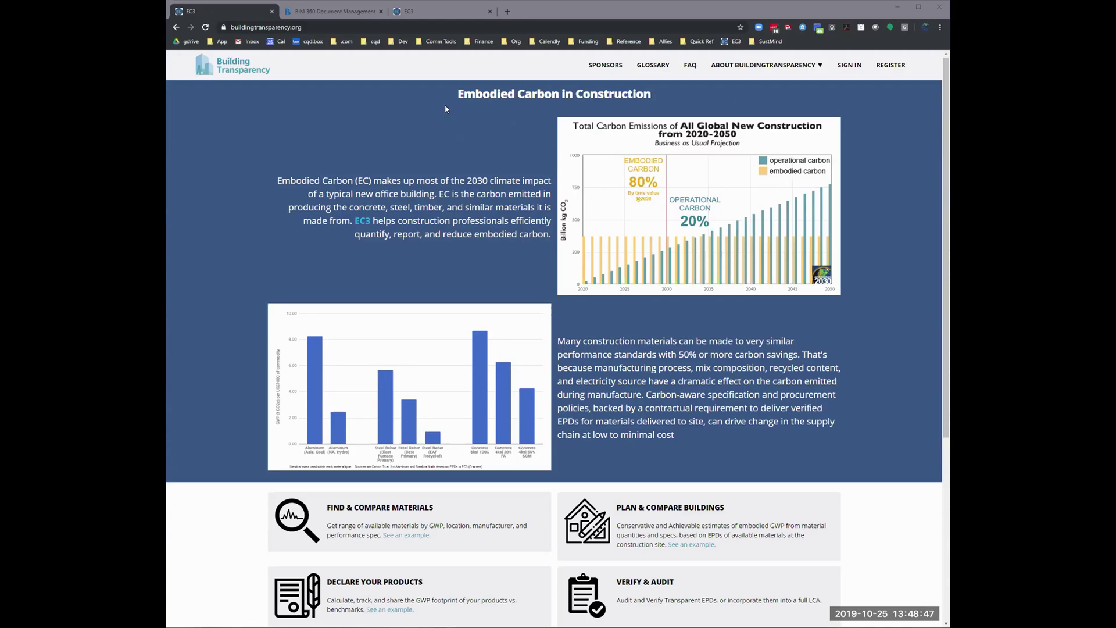
Step: View the EC3 beta test registration form and return to the Building Transparency home page
{"action": "left_click", "coordinate": [900, 68]}
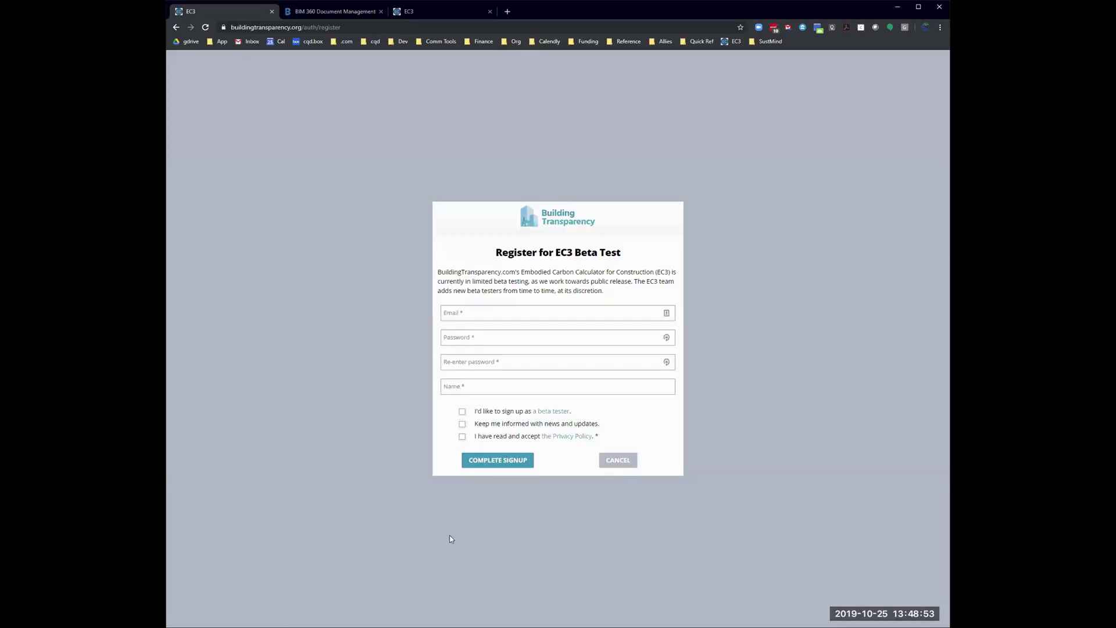
{"action": "left_click", "coordinate": [175, 28]}
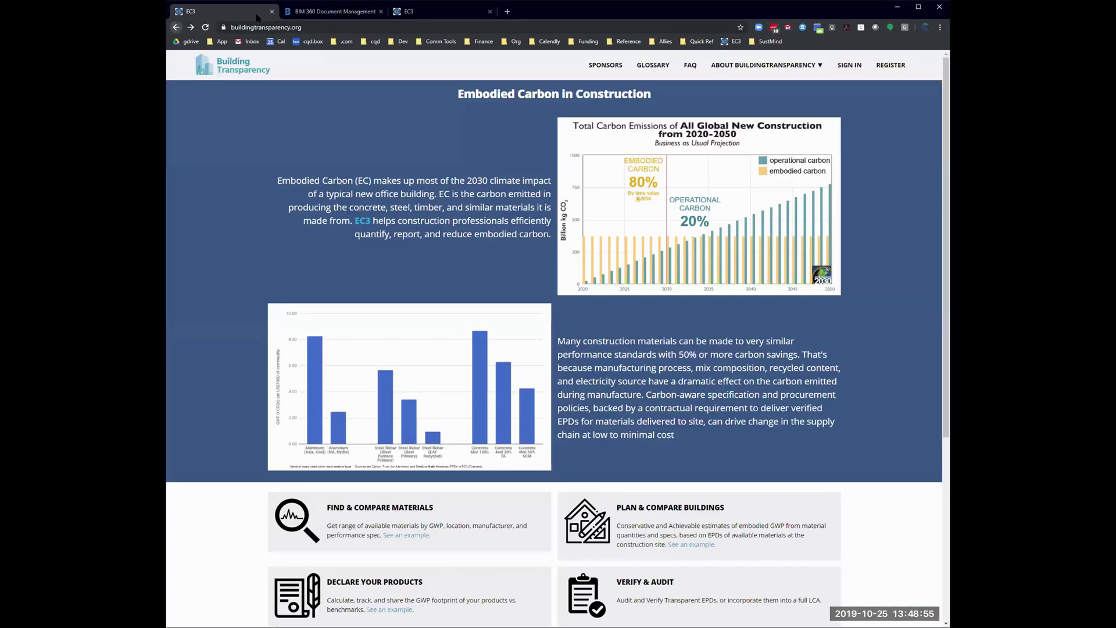
Step: Switch to BIM 360 and open the apps catalogue in Account Admin for the BuildingTransparency account
{"action": "left_click", "coordinate": [310, 12]}
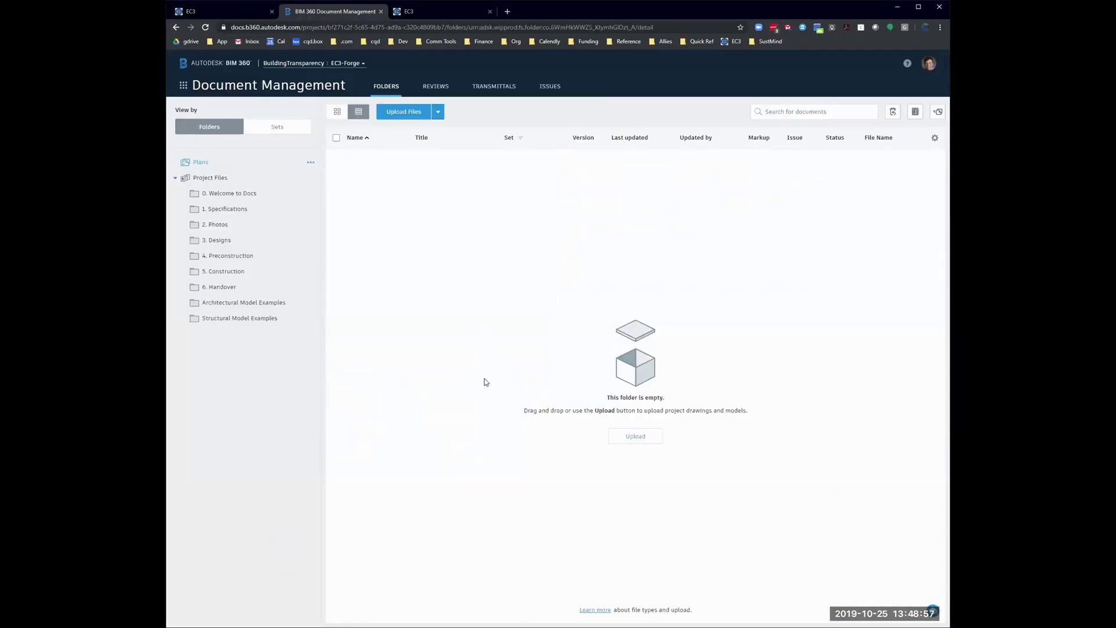
{"action": "left_click", "coordinate": [183, 86]}
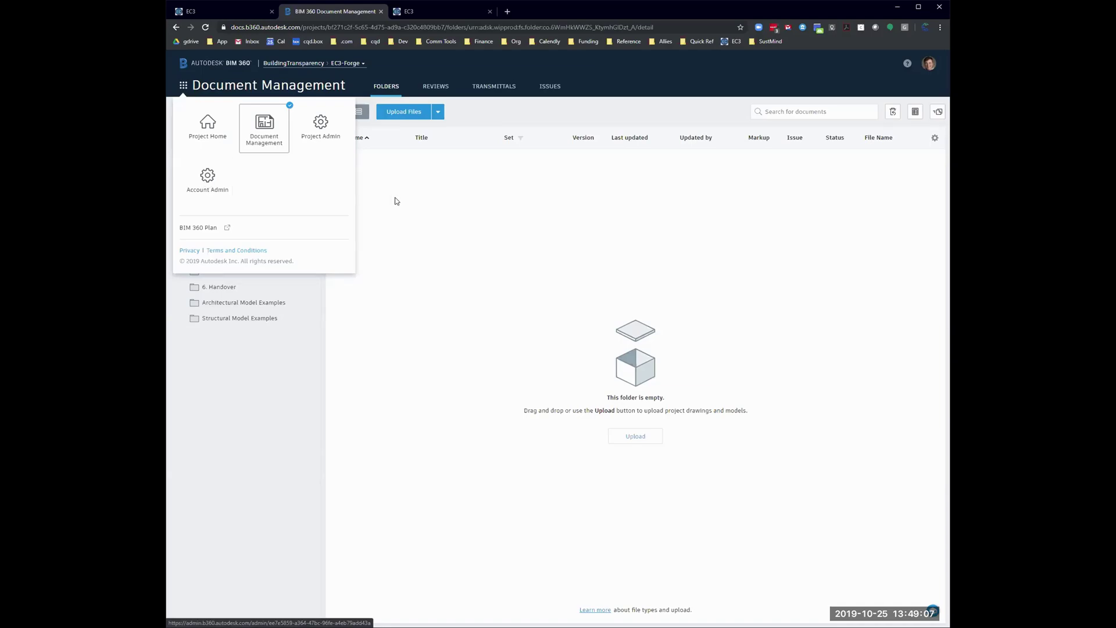
{"action": "left_click", "coordinate": [220, 11]}
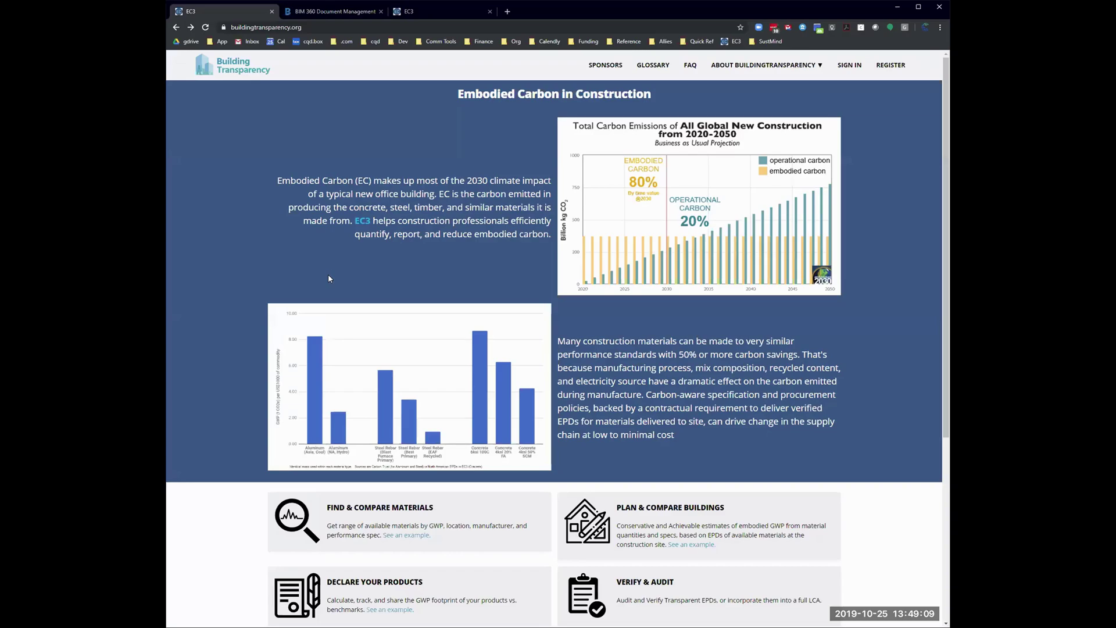
{"action": "left_click", "coordinate": [347, 13]}
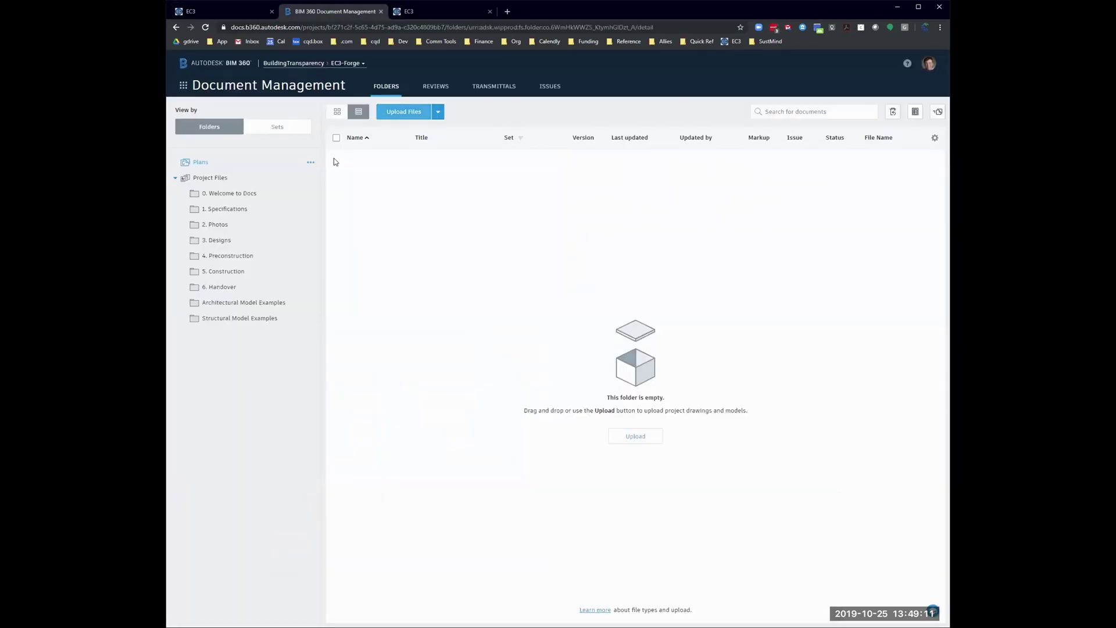
{"action": "left_click", "coordinate": [183, 85]}
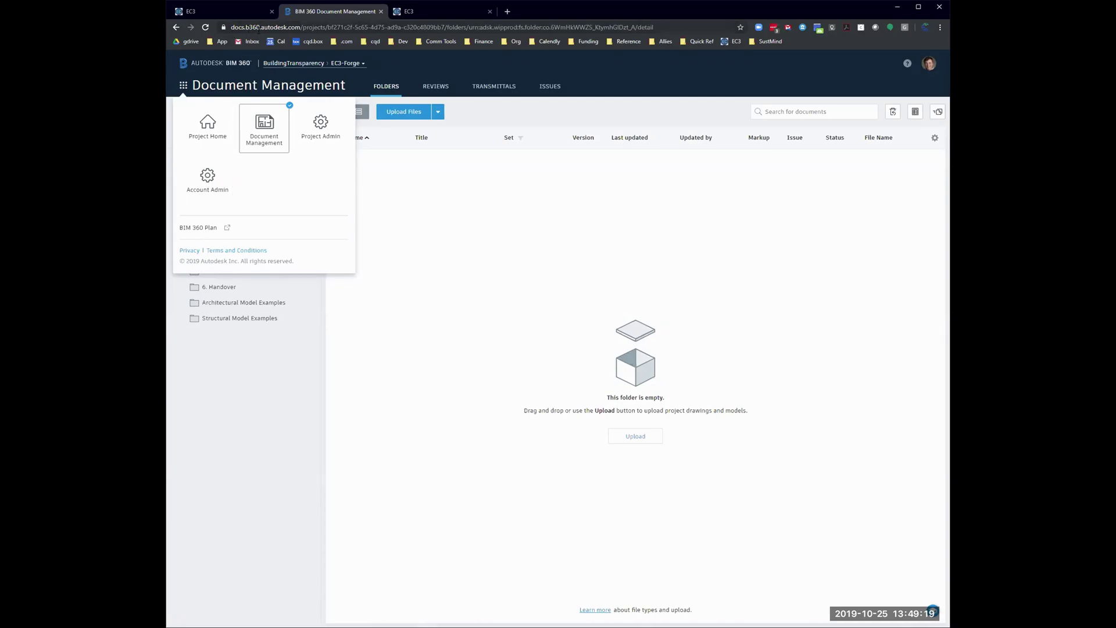
{"action": "left_click", "coordinate": [207, 181]}
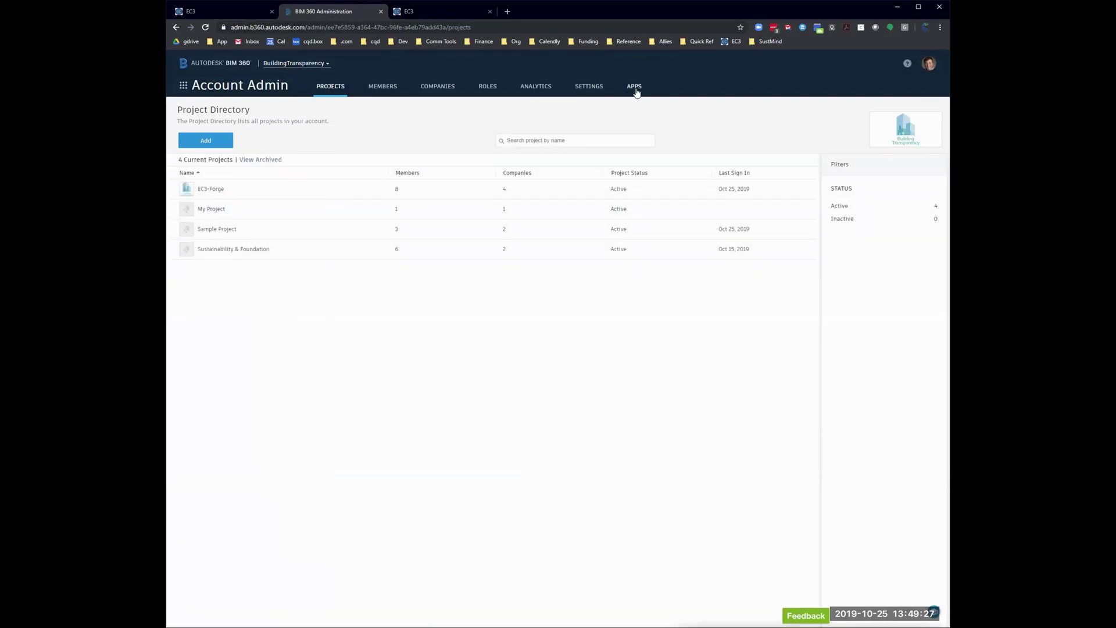
{"action": "left_click", "coordinate": [634, 87]}
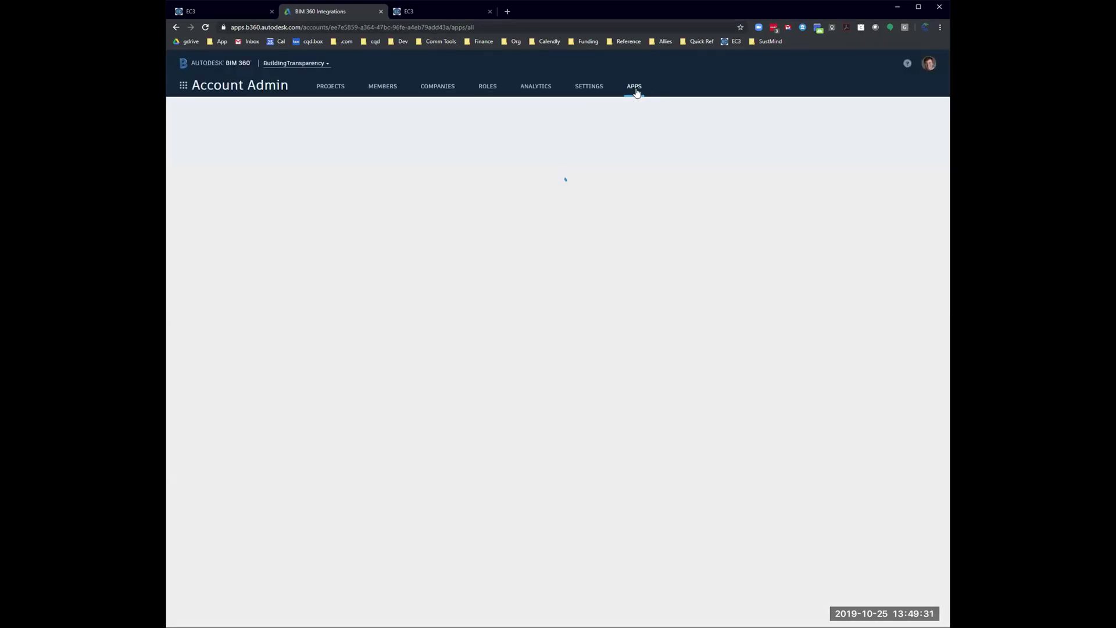
Step: Find EC3 for Autodesk BIM360 among the featured apps, add it to BIM 360 and authorize its Document Management access
{"action": "key", "text": "ctrl+f"}
{"action": "type", "text": "ece"}
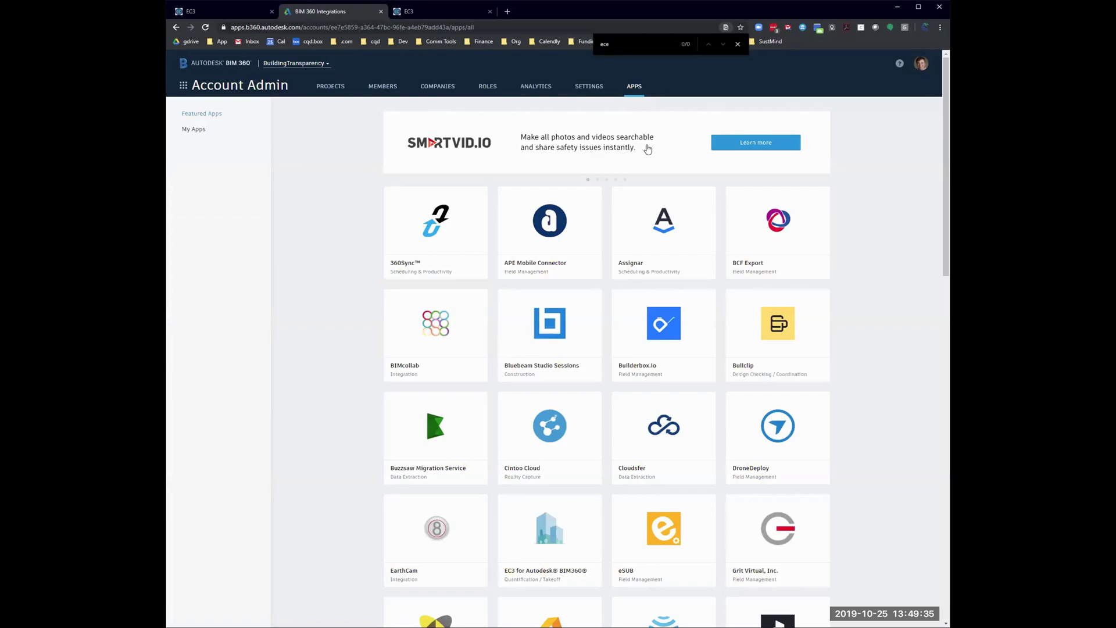
{"action": "scroll", "coordinate": [581, 279], "scroll_direction": "down", "scroll_amount": 3}
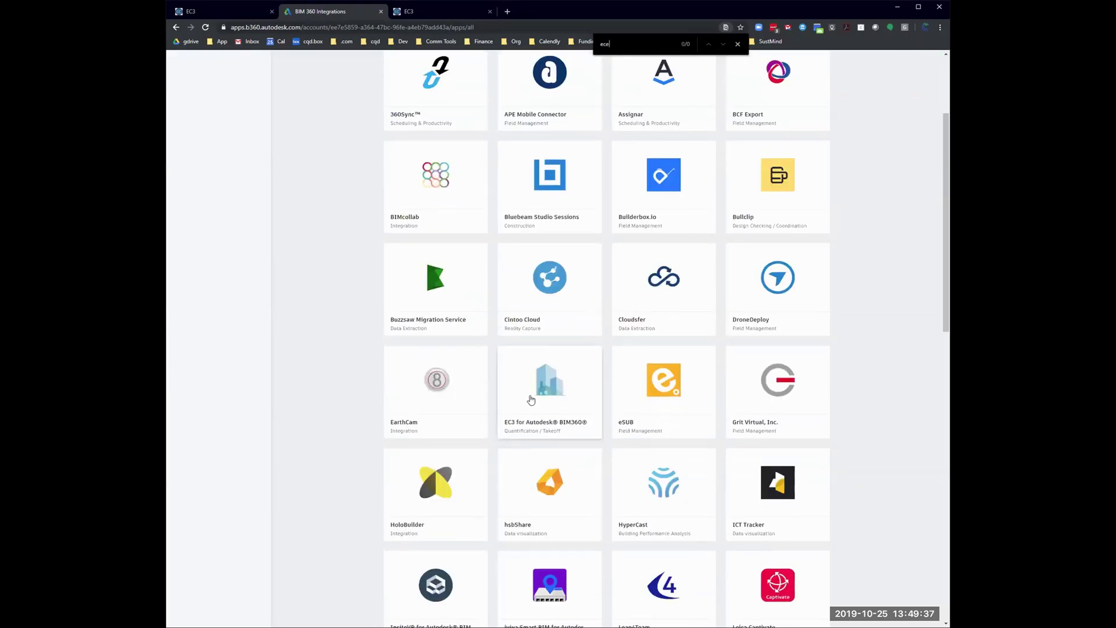
{"action": "left_click", "coordinate": [530, 400]}
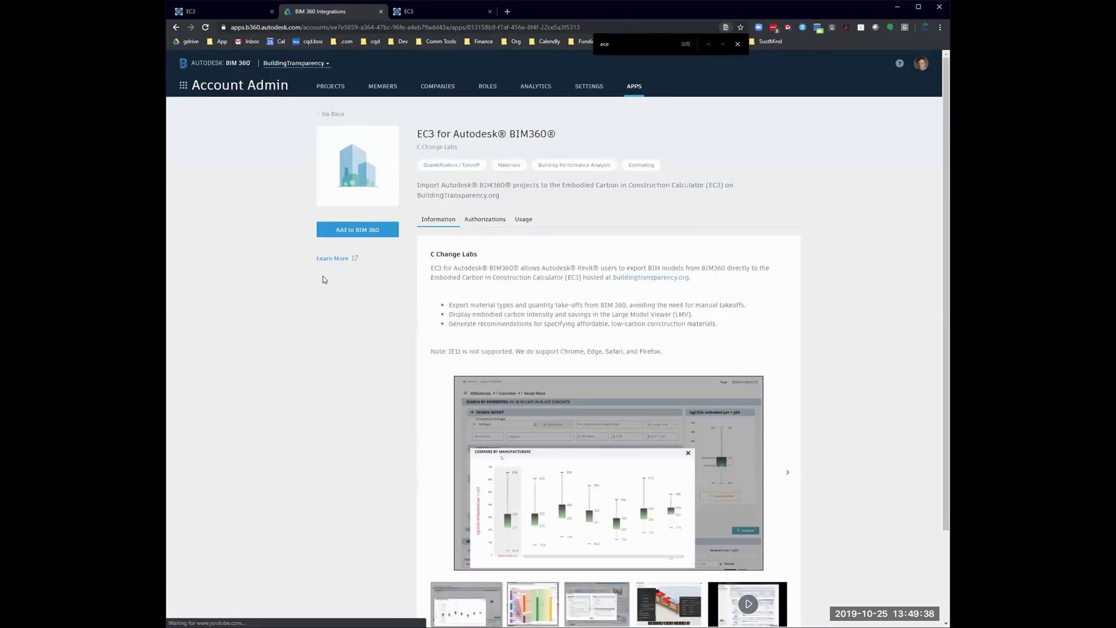
{"action": "left_click", "coordinate": [355, 238]}
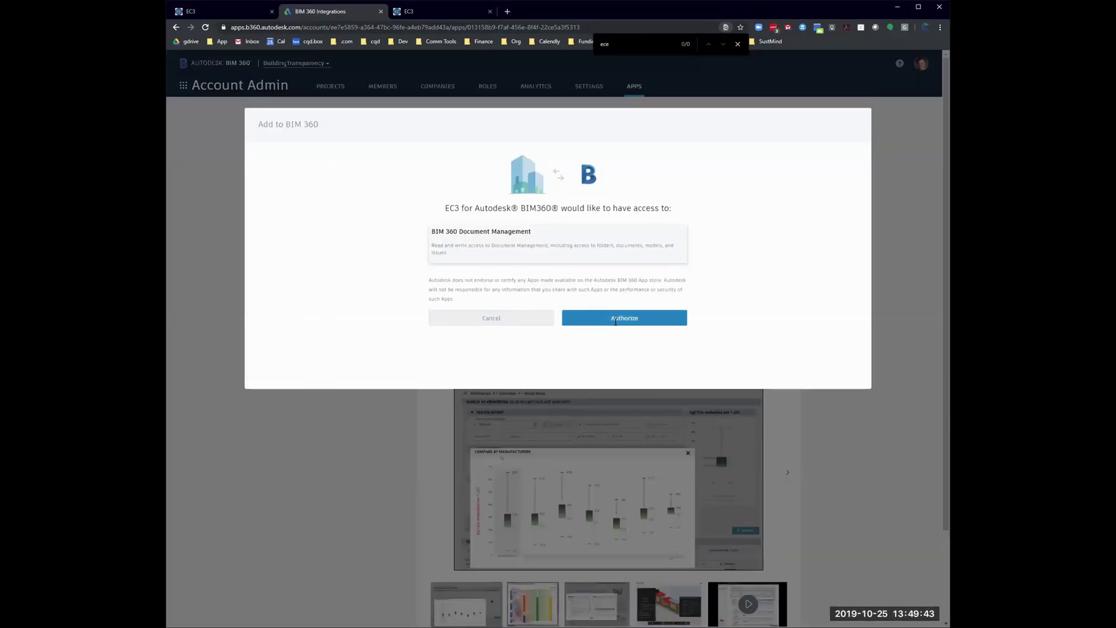
{"action": "left_click", "coordinate": [615, 321]}
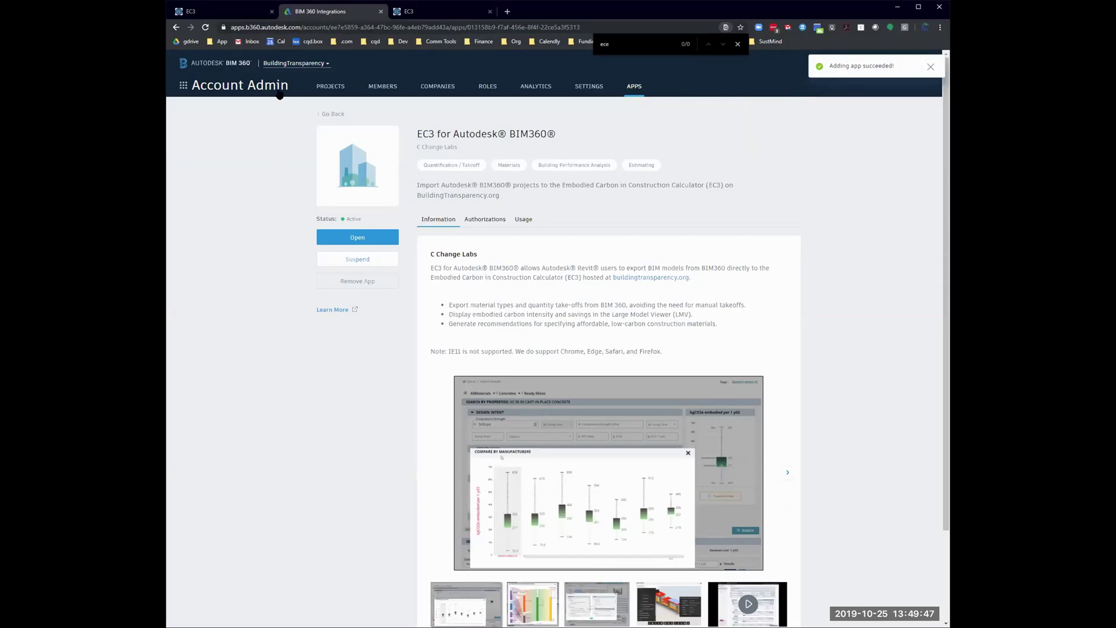
Step: Check the account's own installed apps and view the details of EC3 for Autodesk BIM360
{"action": "left_click", "coordinate": [631, 88]}
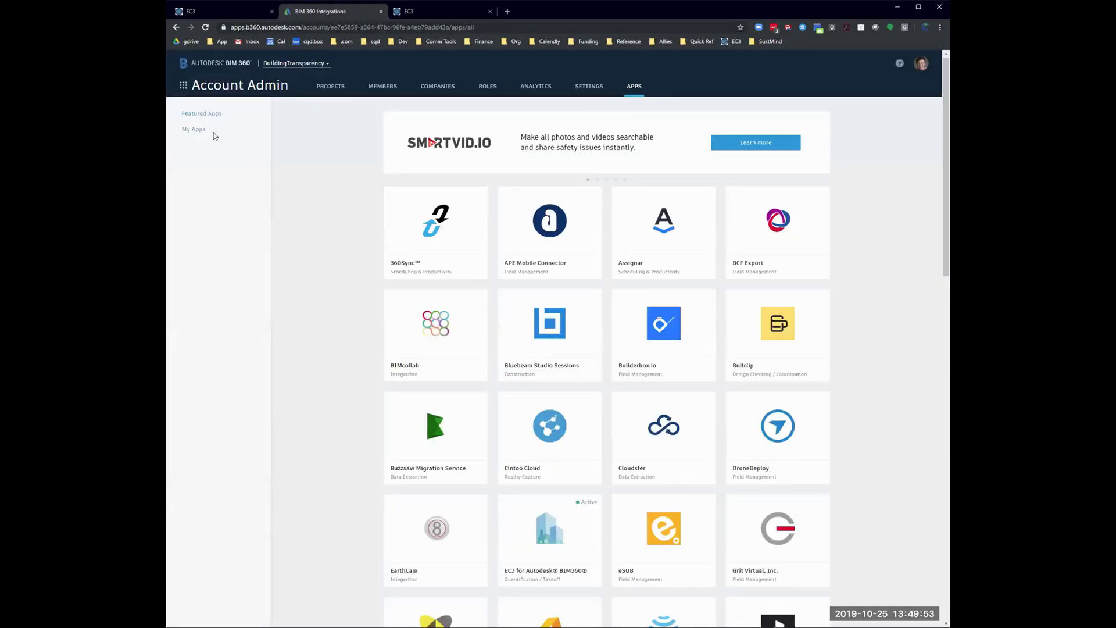
{"action": "left_click", "coordinate": [203, 130]}
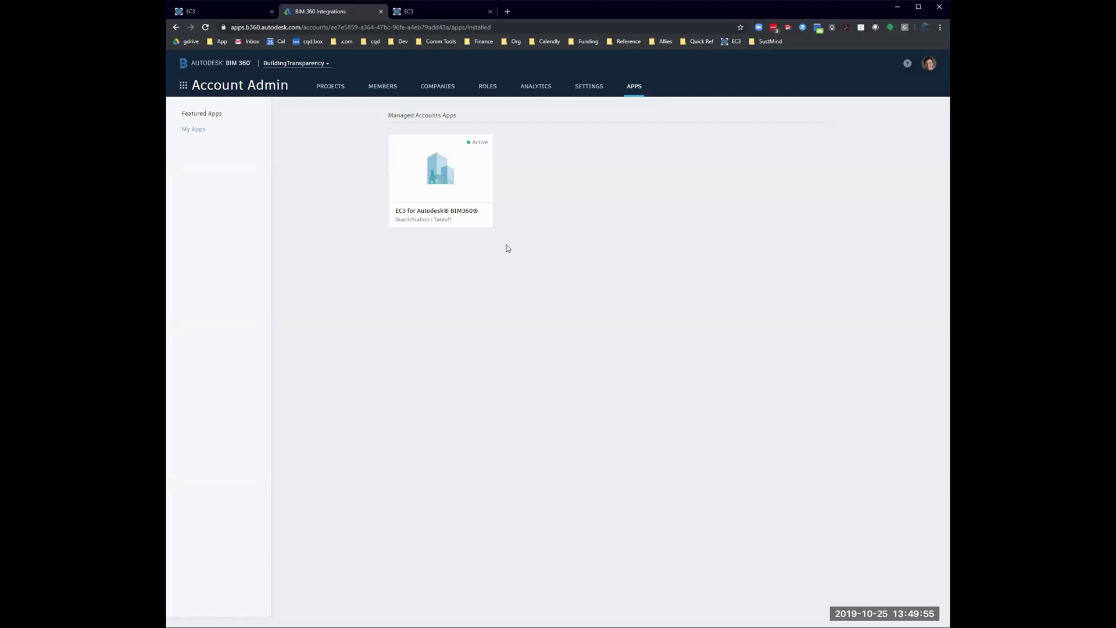
{"action": "left_click", "coordinate": [456, 190]}
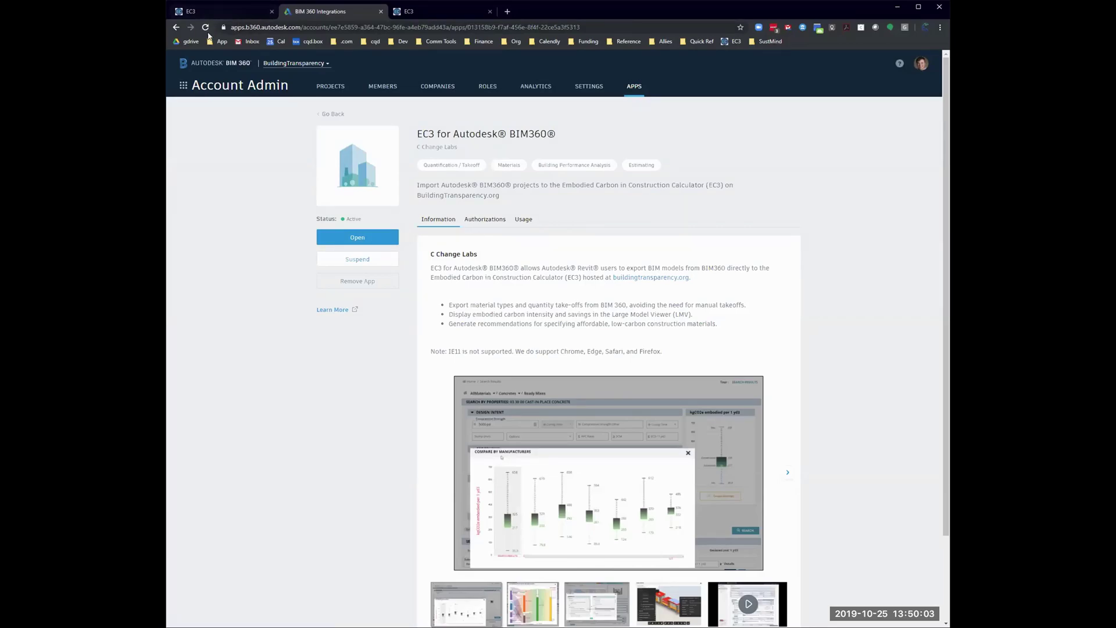
Step: Go to docs.b360.autodesk.com, open the Structural Model Examples folder and view the available upload options
{"action": "left_click", "coordinate": [280, 34]}
{"action": "type", "text": "docs"}
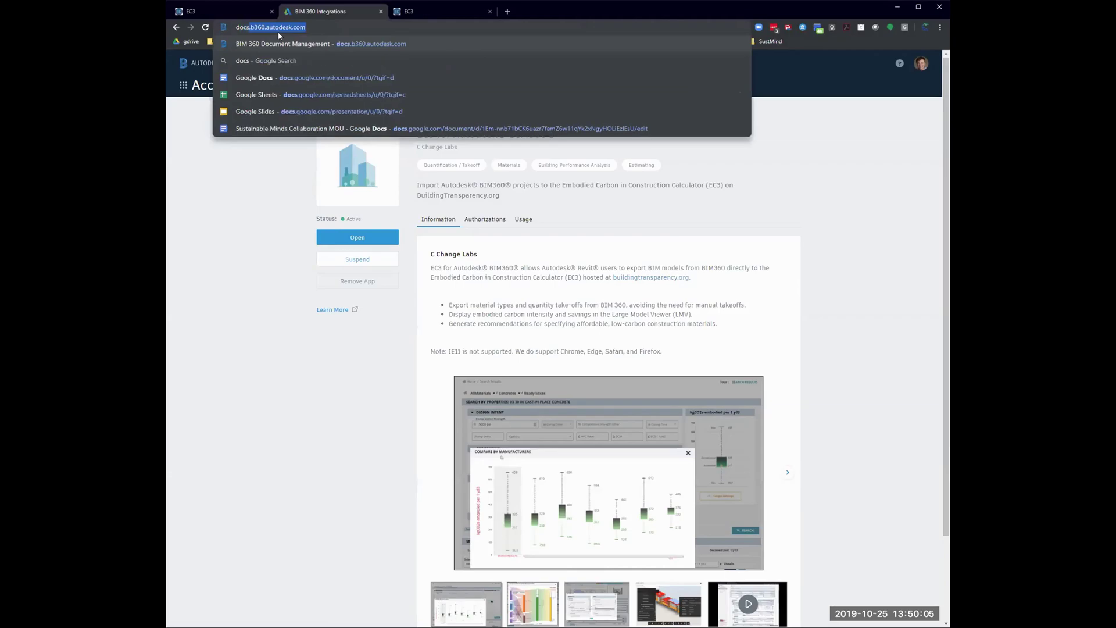
{"action": "key", "text": "Return"}
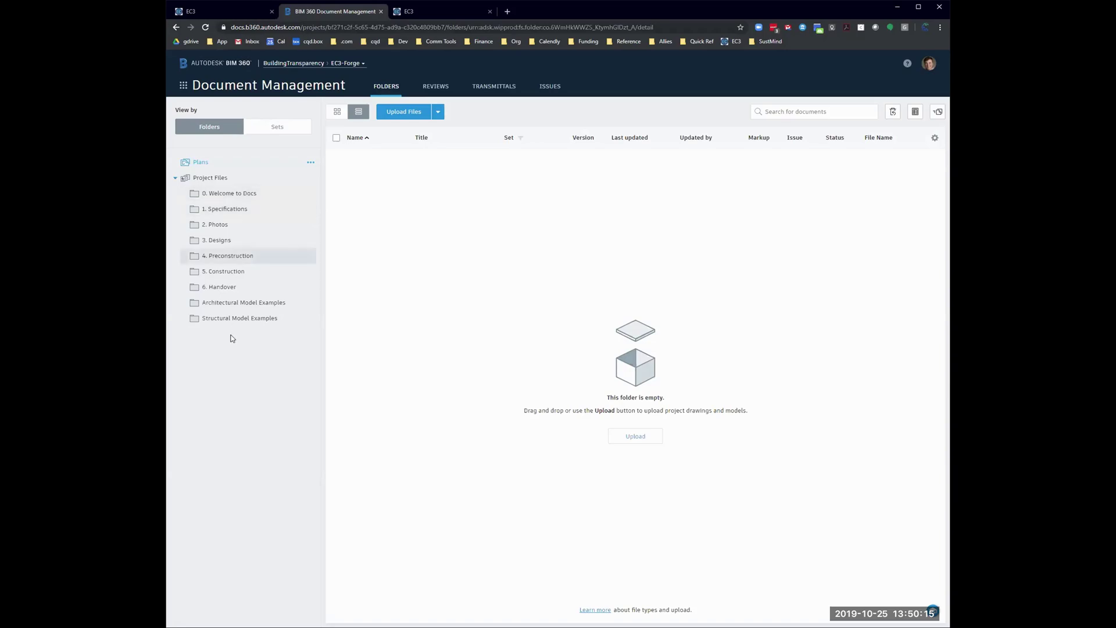
{"action": "left_click", "coordinate": [251, 324]}
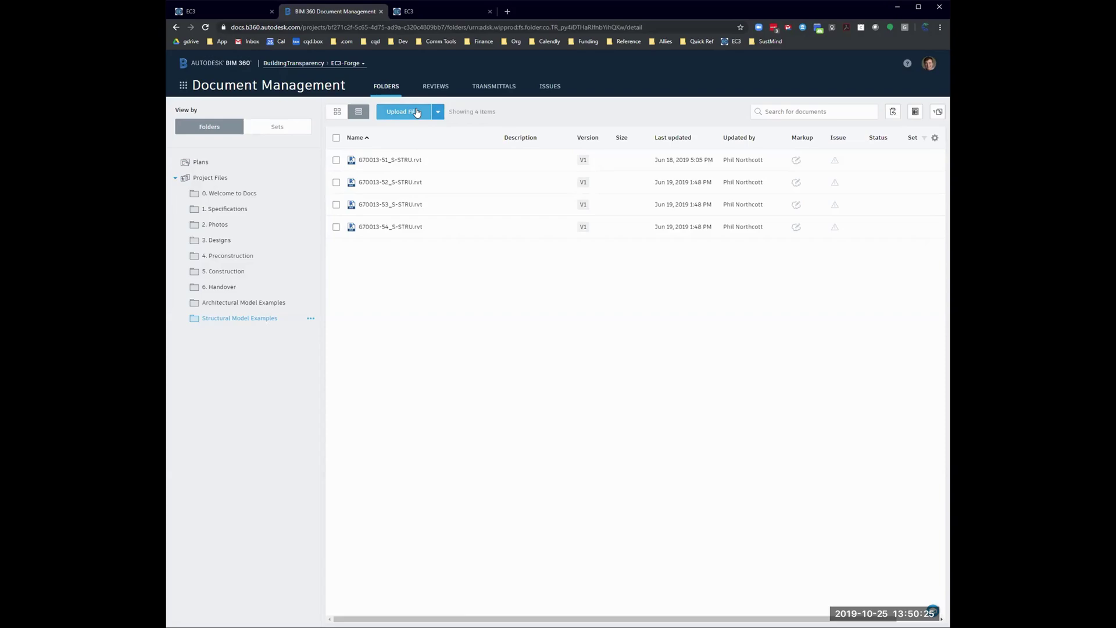
{"action": "left_click", "coordinate": [438, 111]}
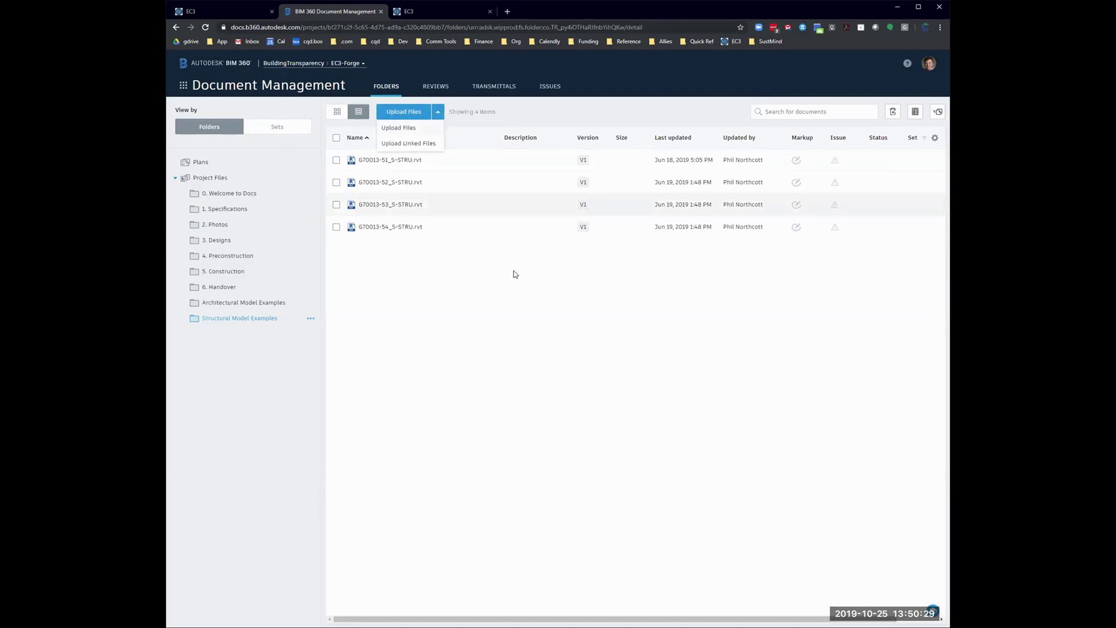
{"action": "left_click", "coordinate": [421, 301]}
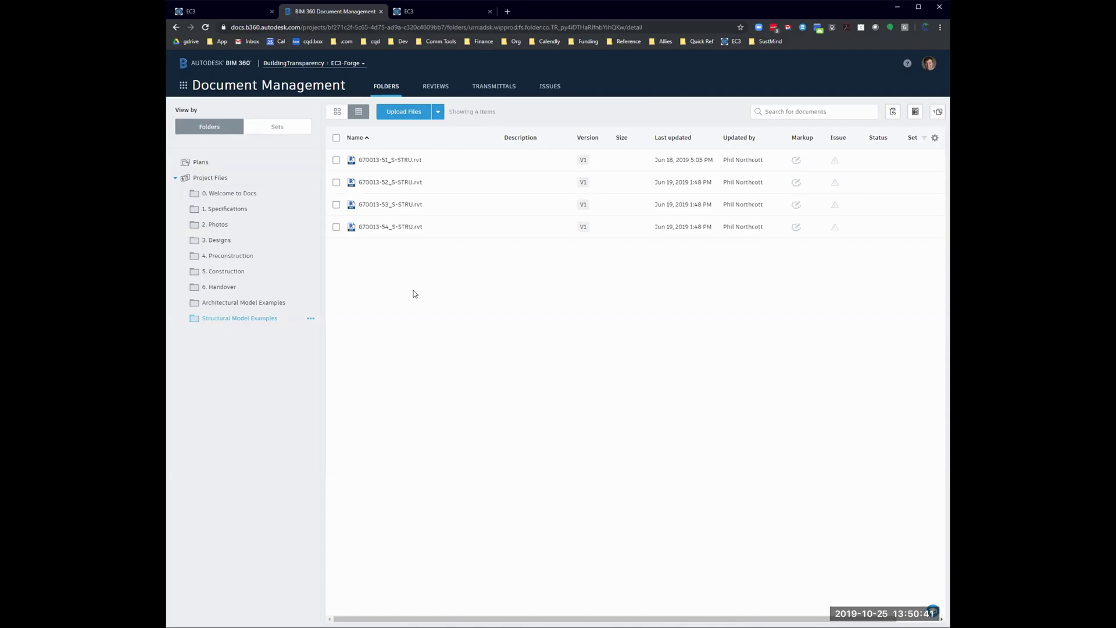
Step: Switch to EC3, sign in with the prefilled account and open the BIM 360 import for building projects
{"action": "left_click", "coordinate": [433, 13]}
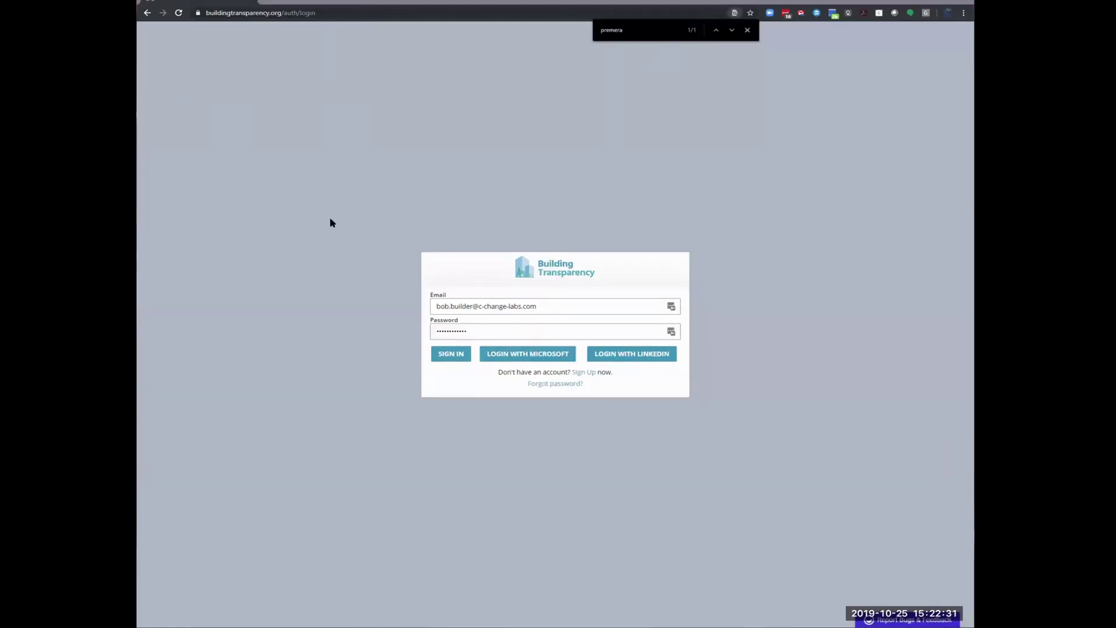
{"action": "left_click", "coordinate": [457, 355]}
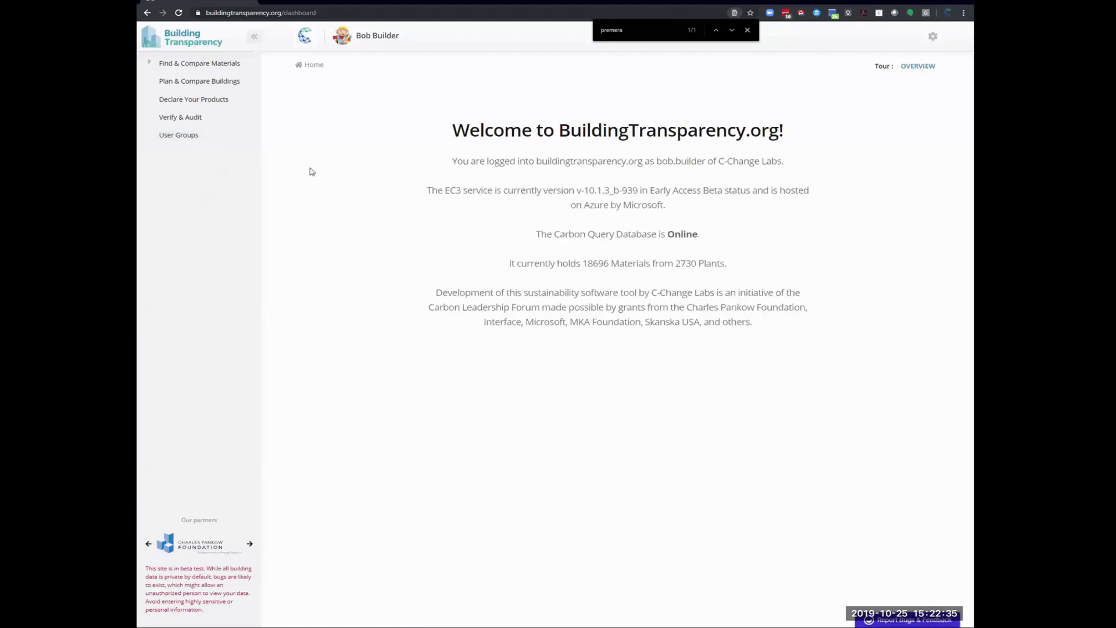
{"action": "left_click", "coordinate": [198, 83]}
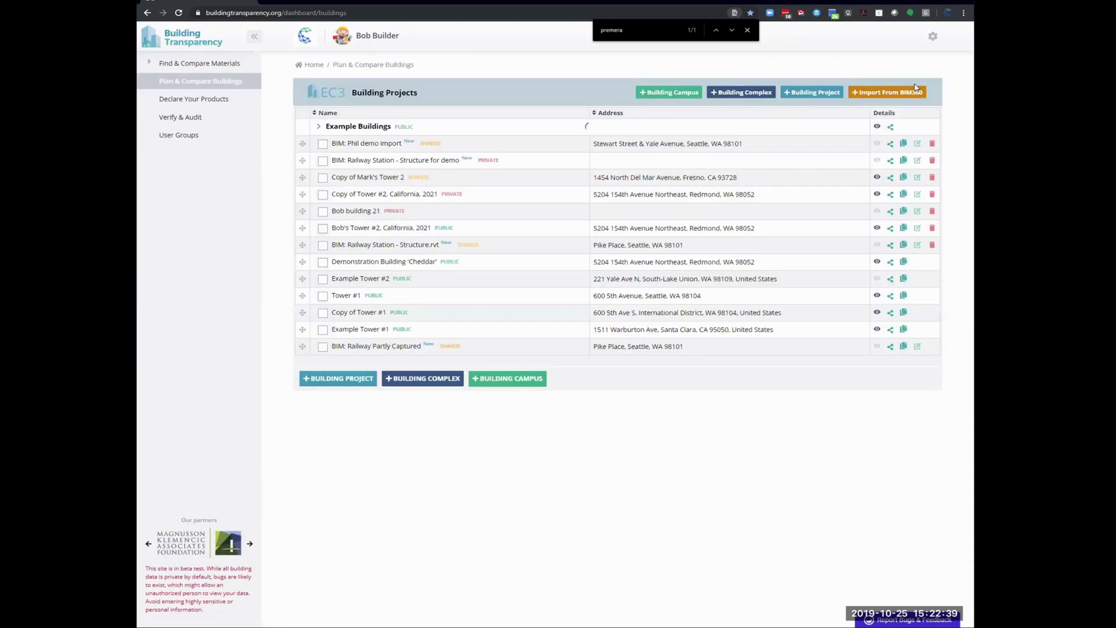
{"action": "left_click", "coordinate": [894, 93]}
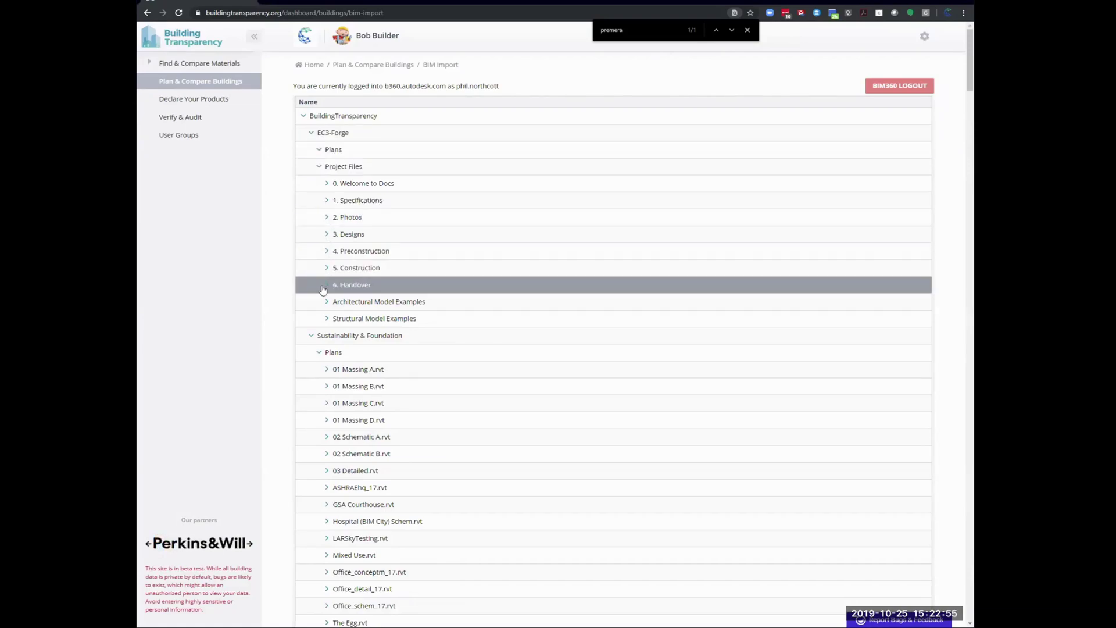
Step: Import the Coordinated 3D View of version v1 of Railway Station - Structure.rvt from 4. Preconstruction, naming the project Demo October 25
{"action": "left_click", "coordinate": [330, 252]}
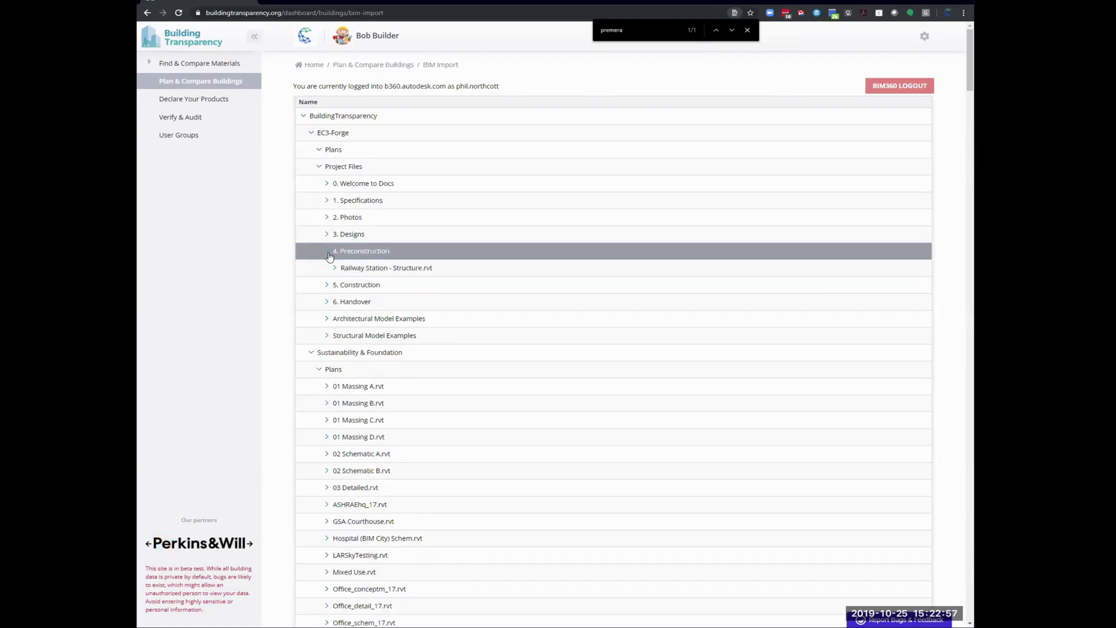
{"action": "left_click", "coordinate": [333, 268]}
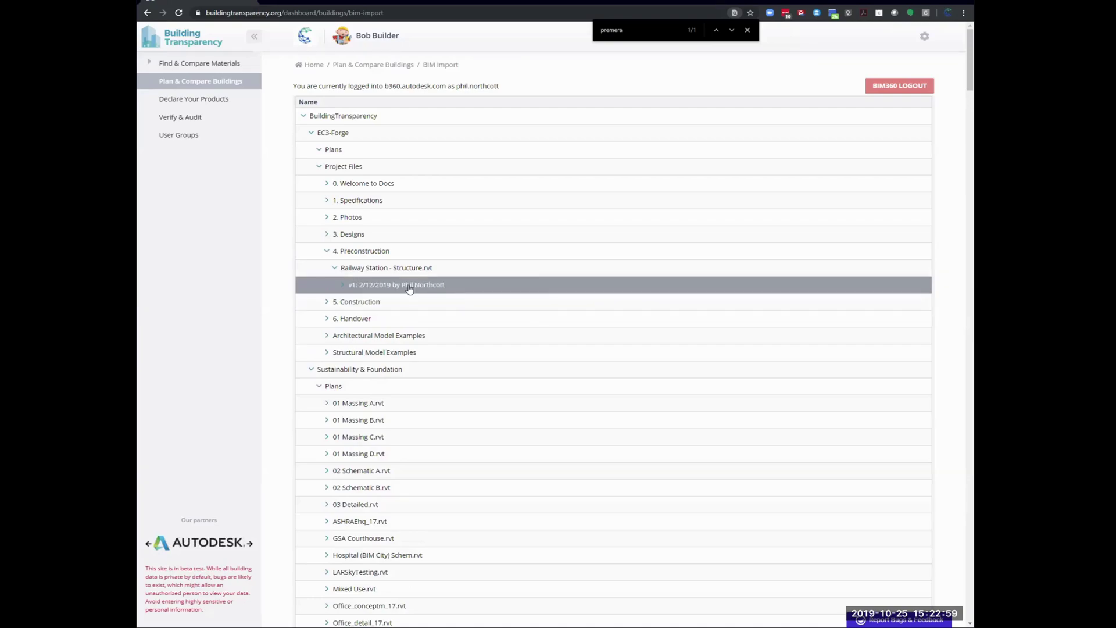
{"action": "left_click", "coordinate": [398, 288]}
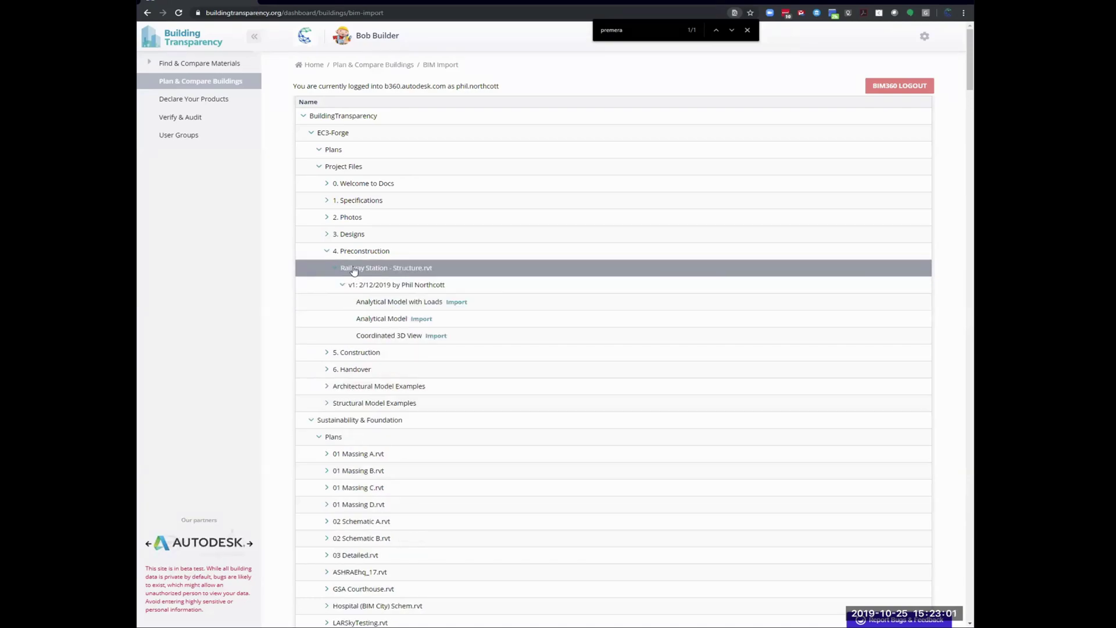
{"action": "left_click", "coordinate": [435, 337]}
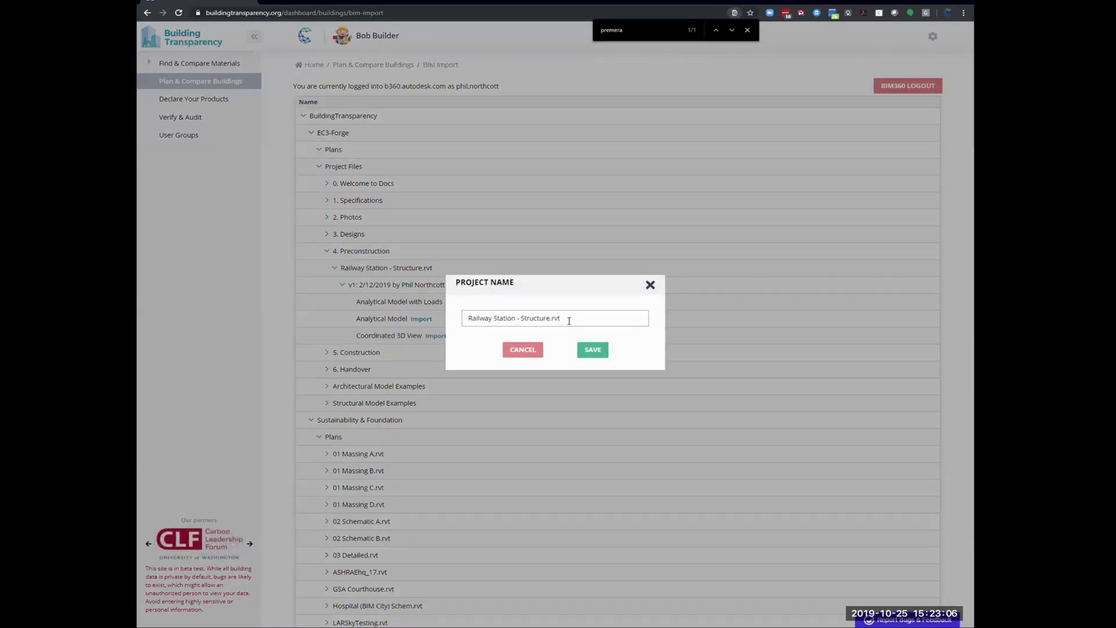
{"action": "left_click_drag", "start_coordinate": [569, 321], "coordinate": [428, 321]}
{"action": "type", "text": "Demo October 25"}
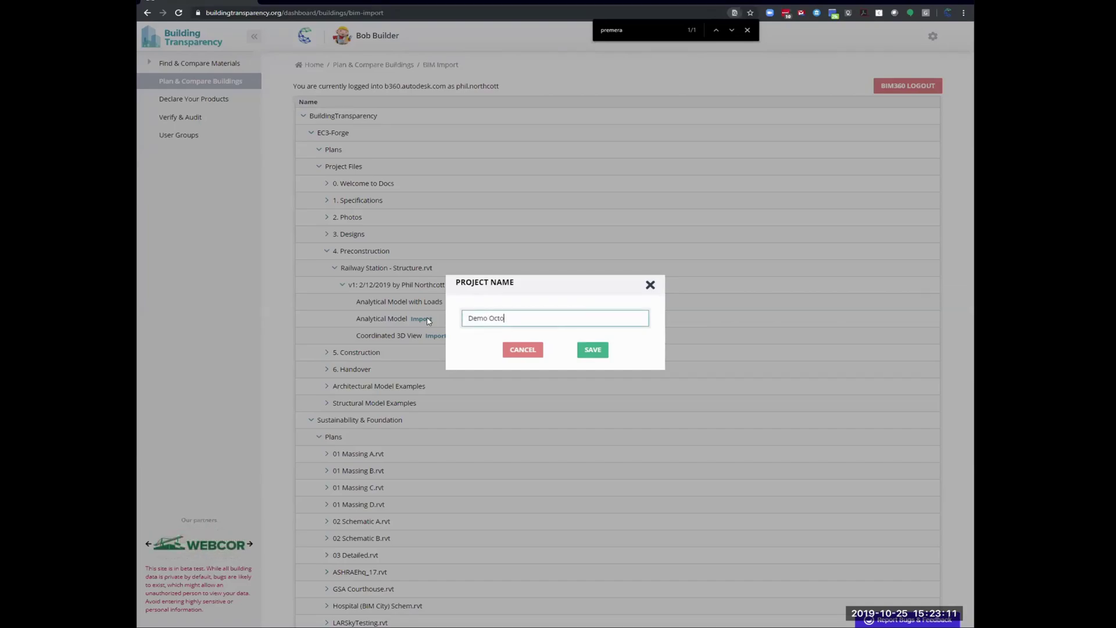
{"action": "left_click", "coordinate": [599, 351]}
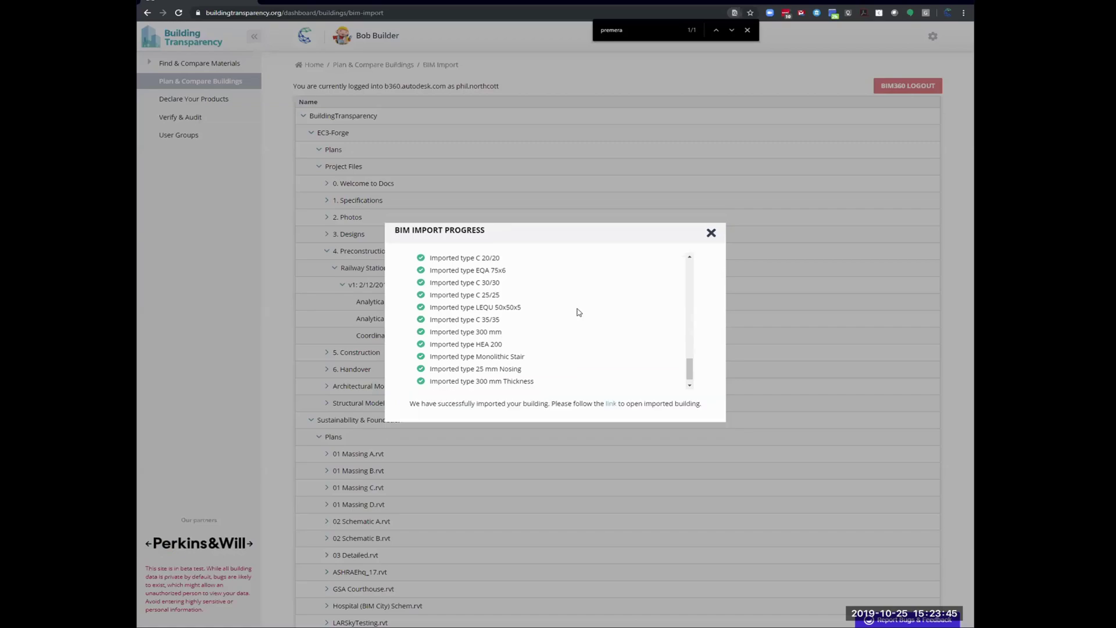
Step: Open the imported building project and set its building use to Public Assembly
{"action": "left_click", "coordinate": [610, 403]}
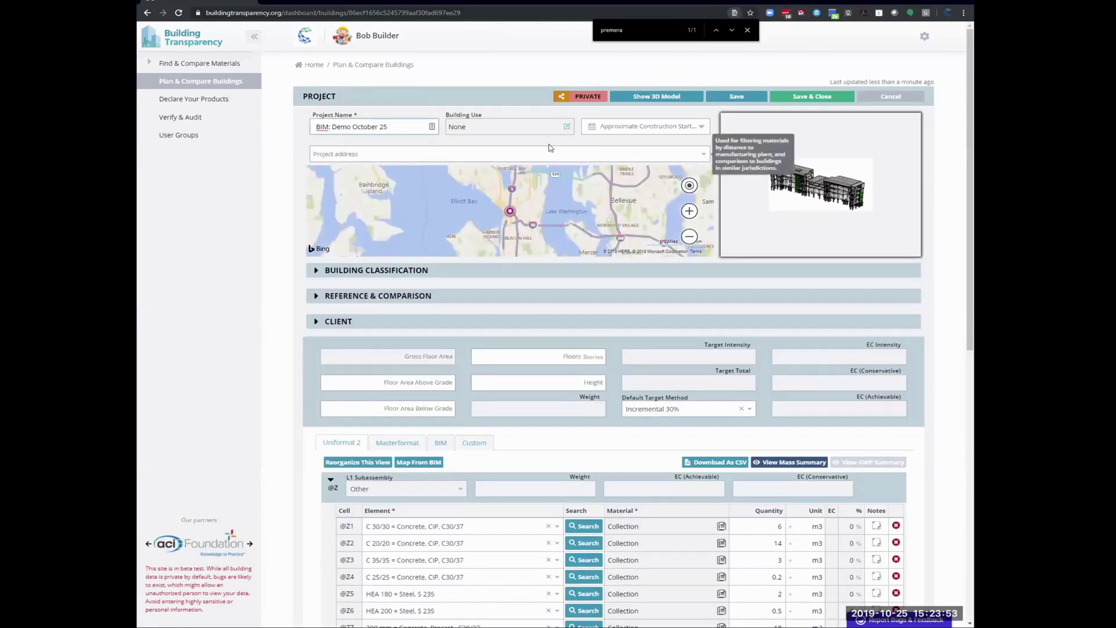
{"action": "left_click", "coordinate": [565, 128]}
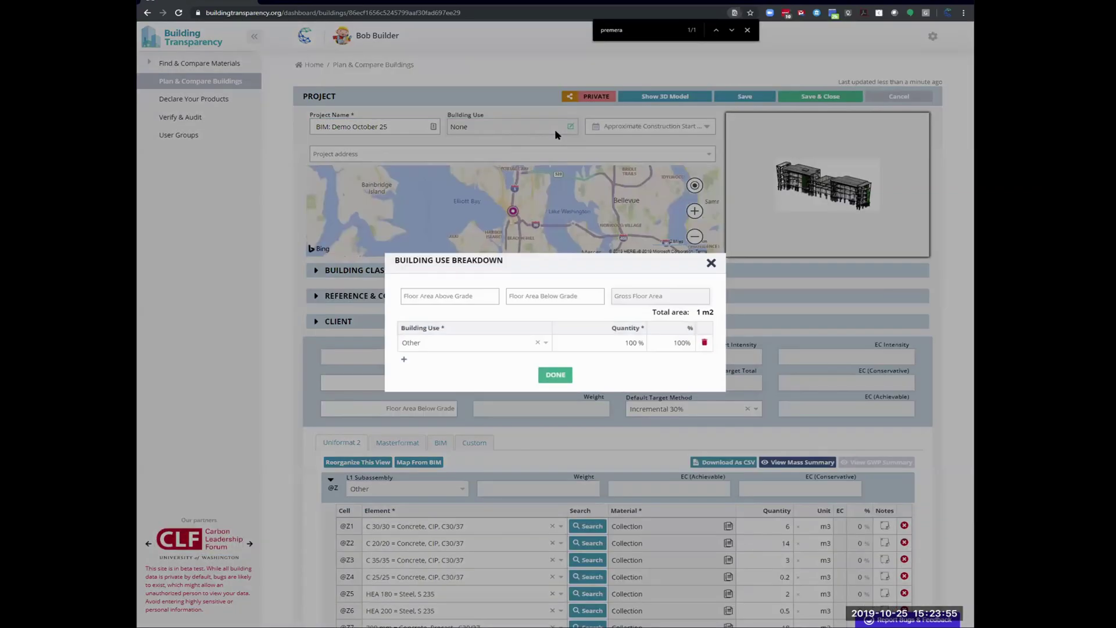
{"action": "left_click", "coordinate": [458, 347]}
{"action": "left_click", "coordinate": [430, 363]}
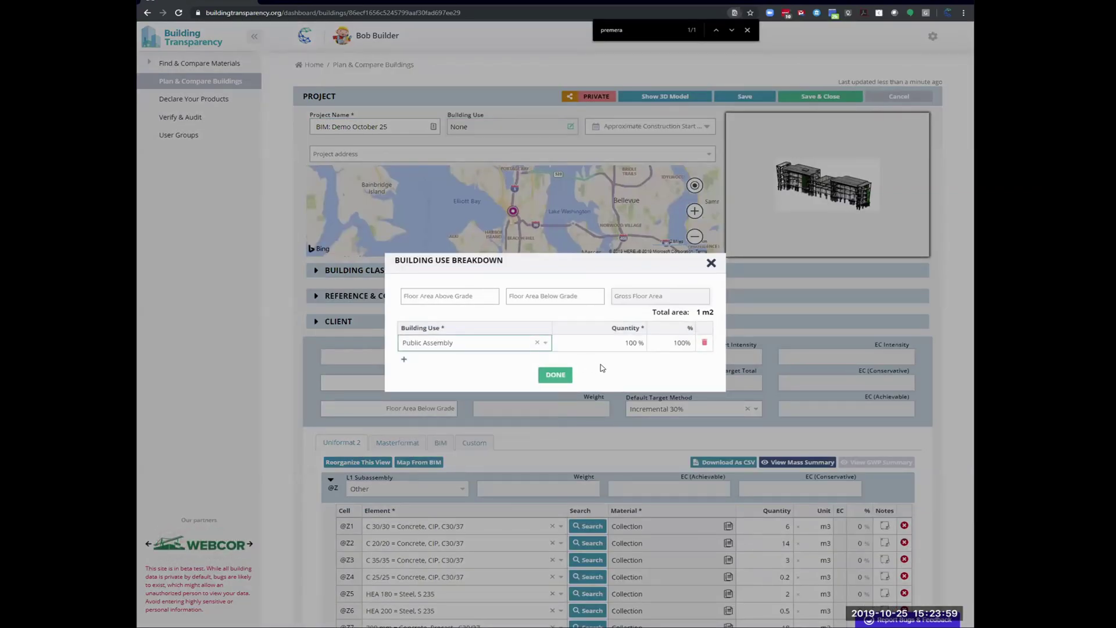
{"action": "left_click", "coordinate": [559, 375]}
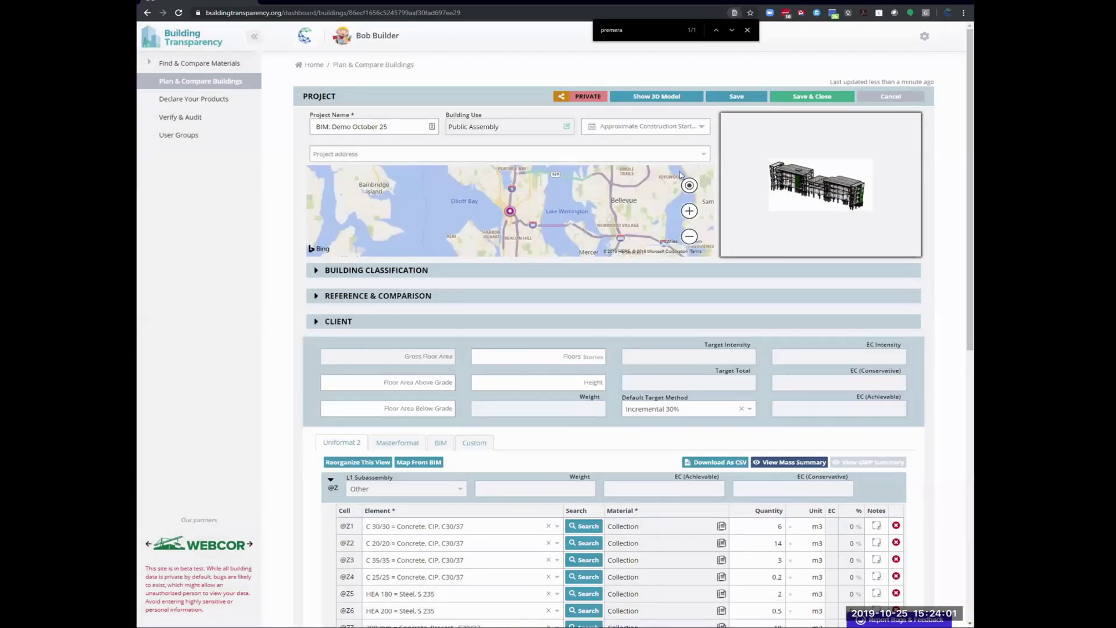
Step: Set the project's approximate construction start date to 2019-12-14
{"action": "left_click", "coordinate": [646, 132]}
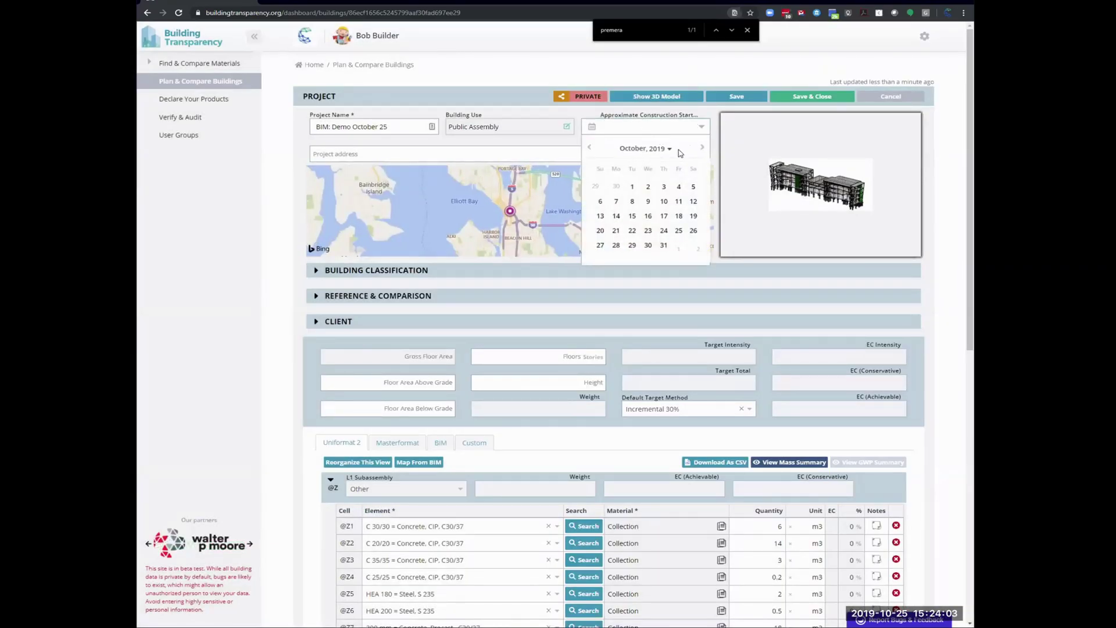
{"action": "left_click", "coordinate": [704, 148]}
{"action": "left_click", "coordinate": [703, 148]}
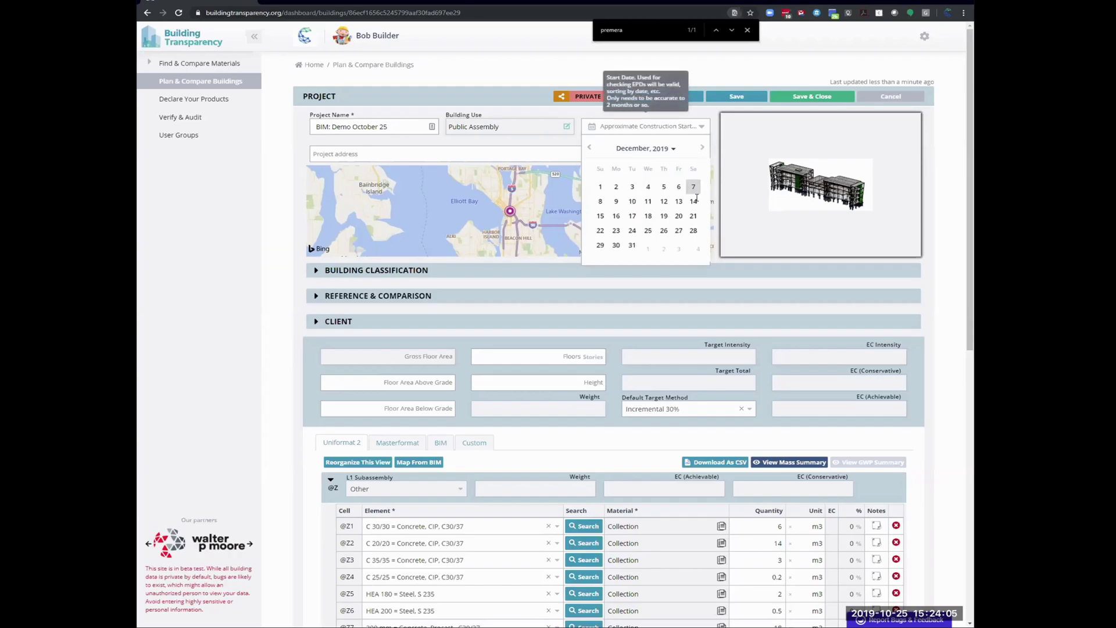
{"action": "left_click", "coordinate": [695, 200]}
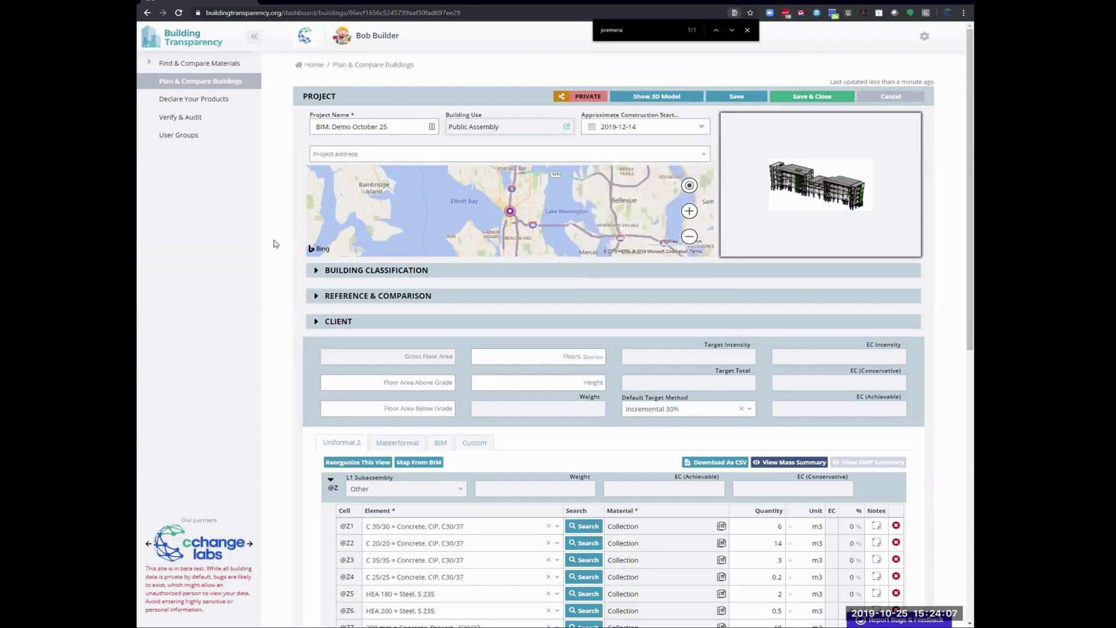
Step: Set the project address to Seattle, WA and save the project
{"action": "left_click", "coordinate": [498, 155]}
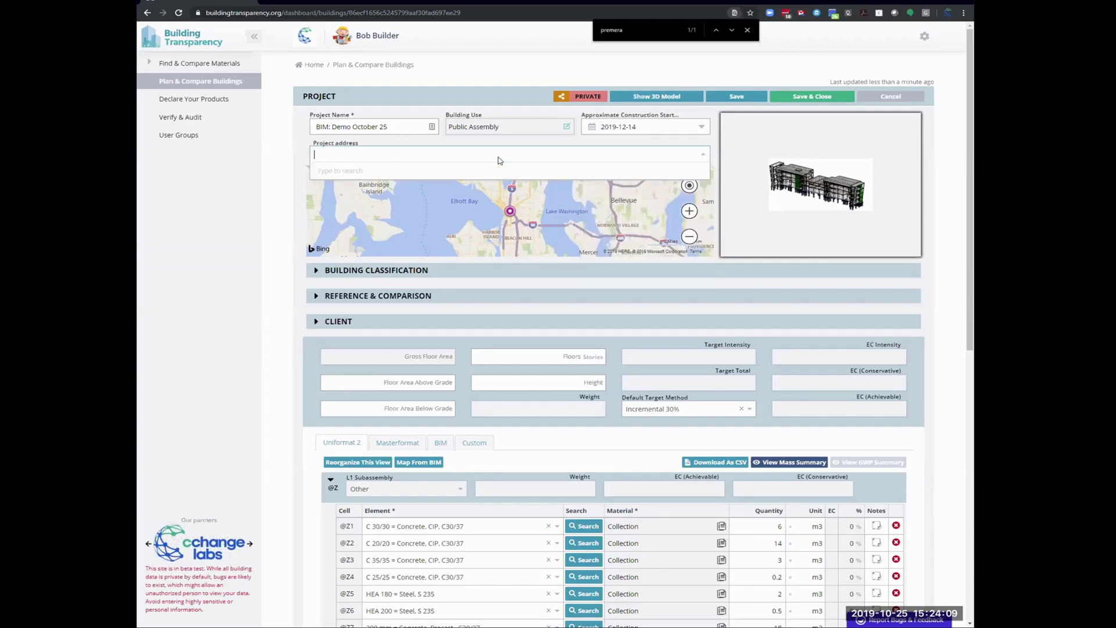
{"action": "type", "text": "seattle"}
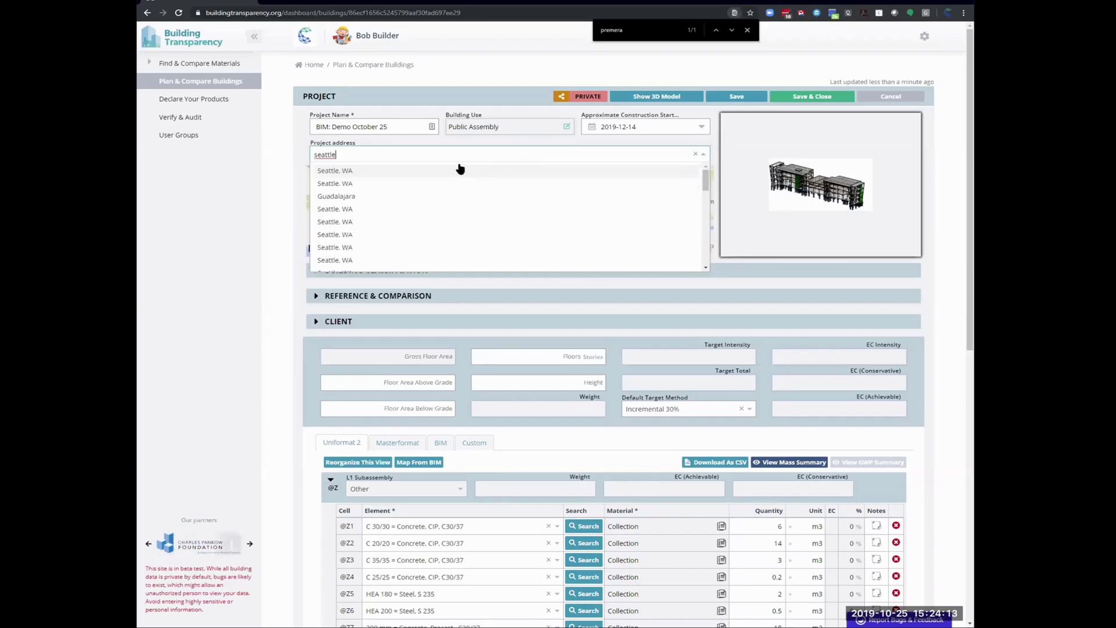
{"action": "left_click", "coordinate": [451, 170]}
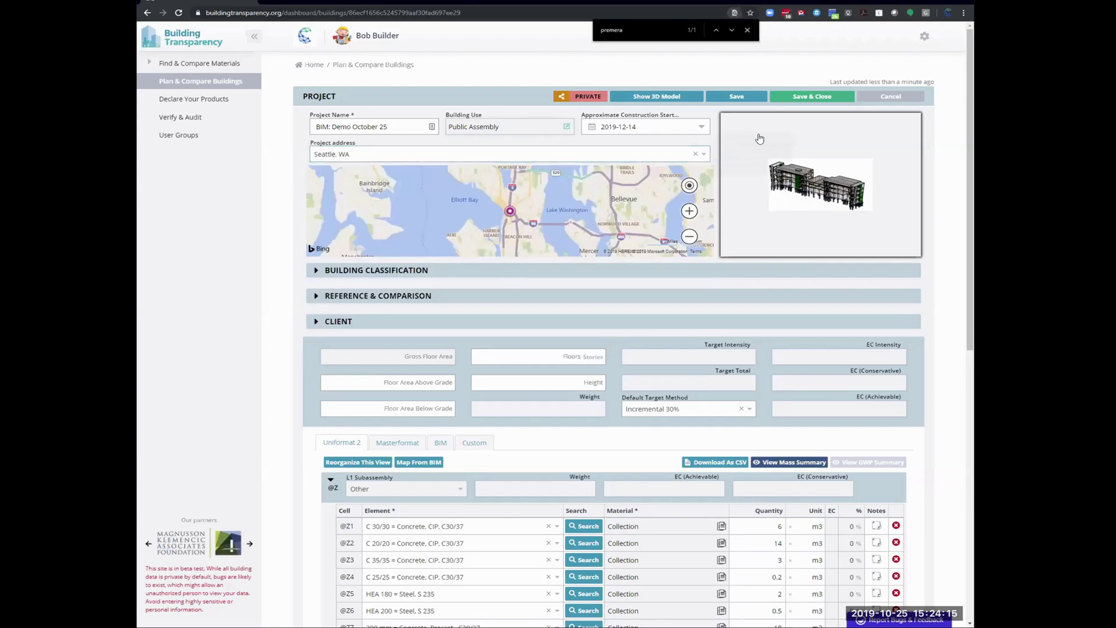
{"action": "left_click", "coordinate": [736, 97]}
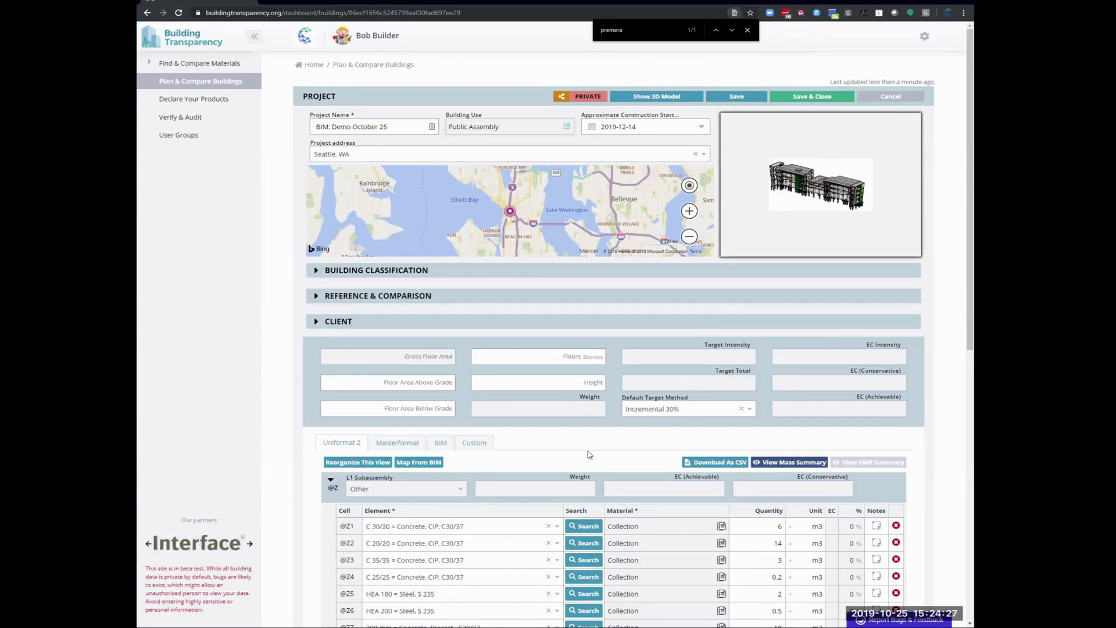
Step: Show the building's elements in the BIM breakdown and go to the Structural Columns subassembly
{"action": "scroll", "coordinate": [448, 375], "scroll_direction": "down", "scroll_amount": 2}
{"action": "left_click", "coordinate": [433, 356]}
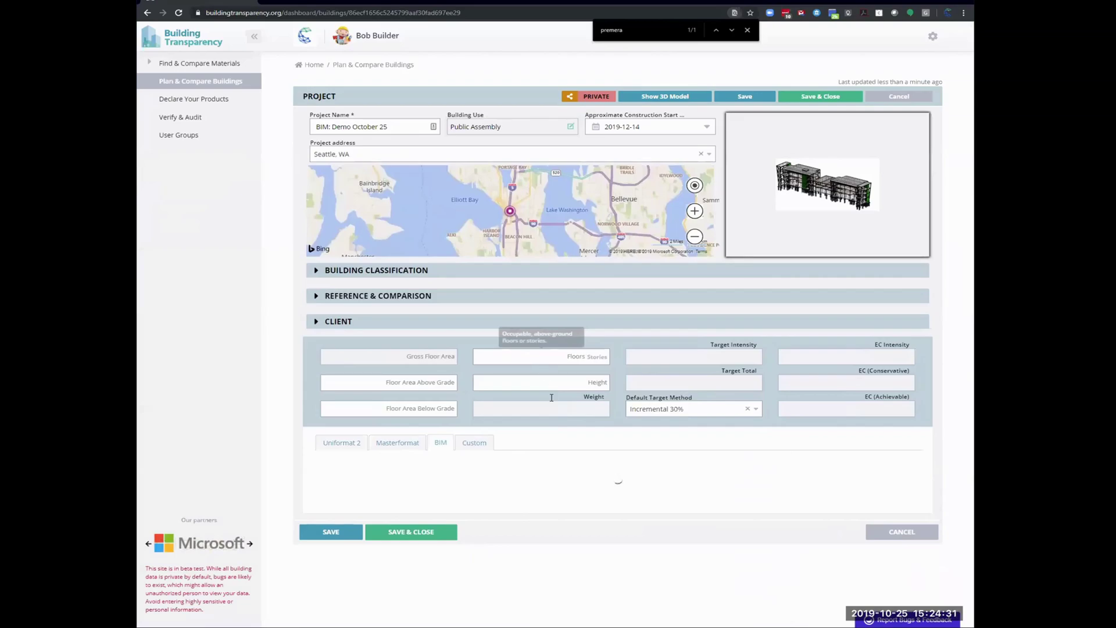
{"action": "scroll", "coordinate": [544, 399], "scroll_direction": "down", "scroll_amount": 5}
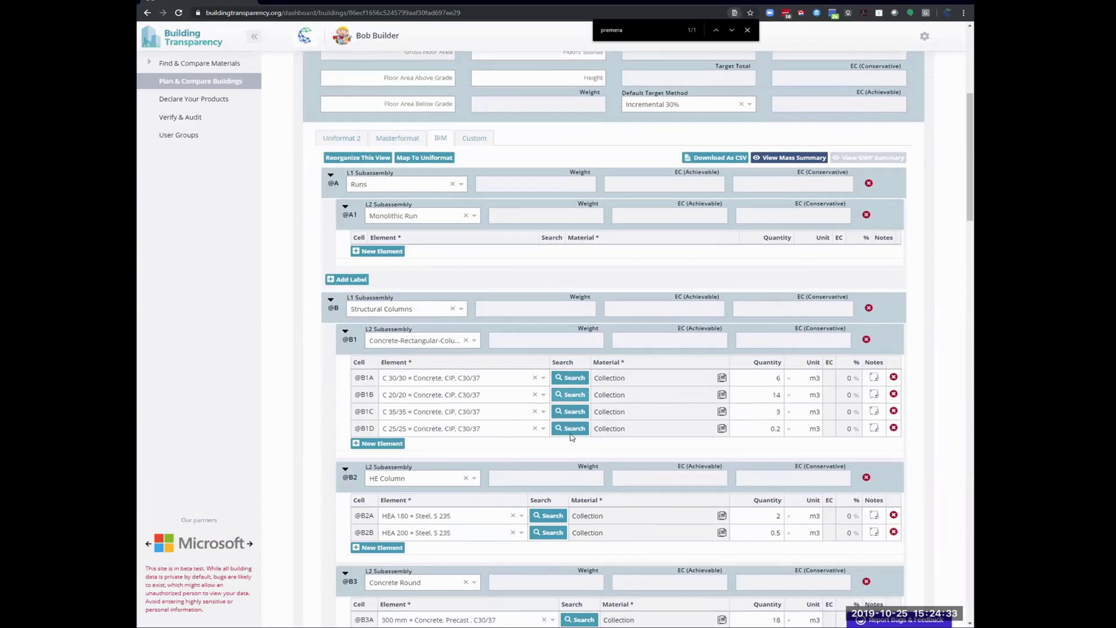
{"action": "scroll", "coordinate": [656, 473], "scroll_direction": "down", "scroll_amount": 2}
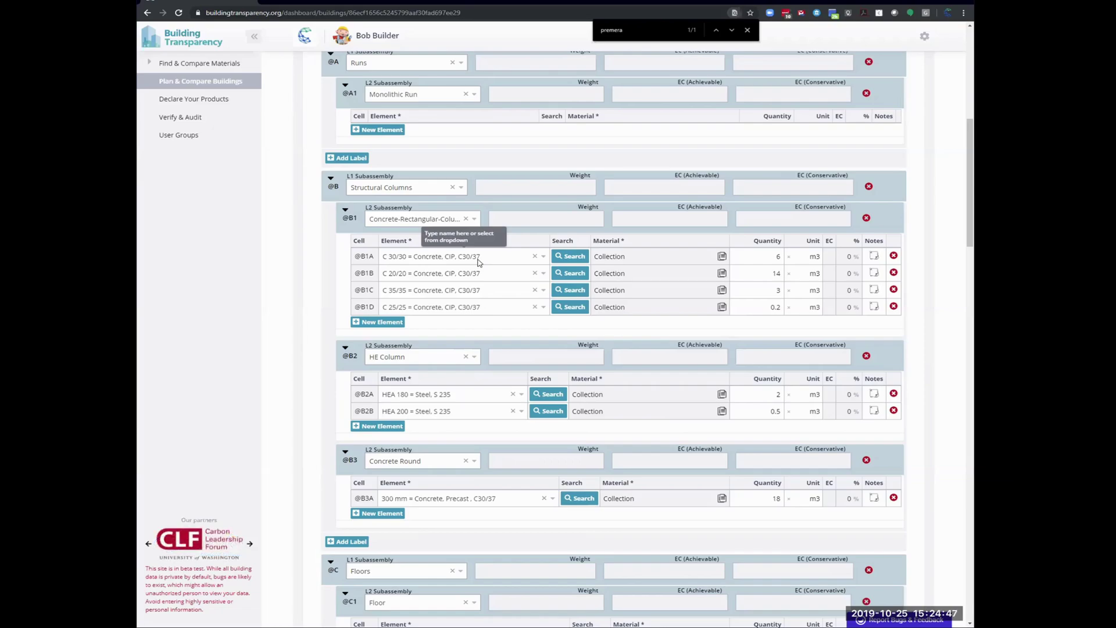
Step: Start a material search for the C 30/30 concrete column element in the Ready Mixes category of Concrete
{"action": "left_click", "coordinate": [576, 257]}
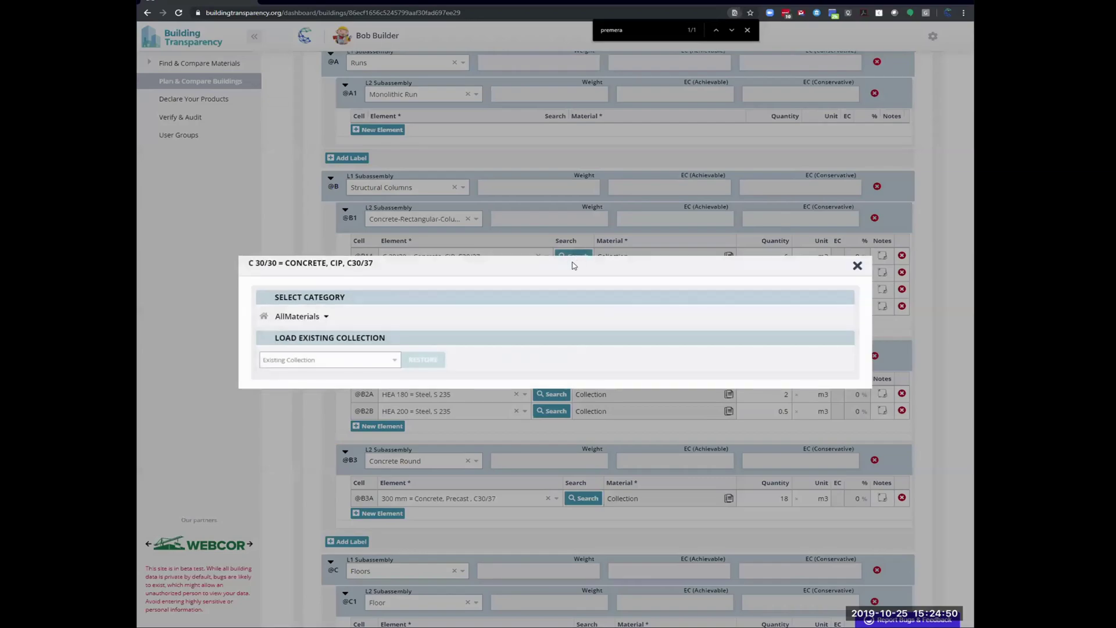
{"action": "left_click", "coordinate": [324, 316]}
{"action": "mouse_move", "coordinate": [308, 400]}
{"action": "mouse_move", "coordinate": [309, 338]}
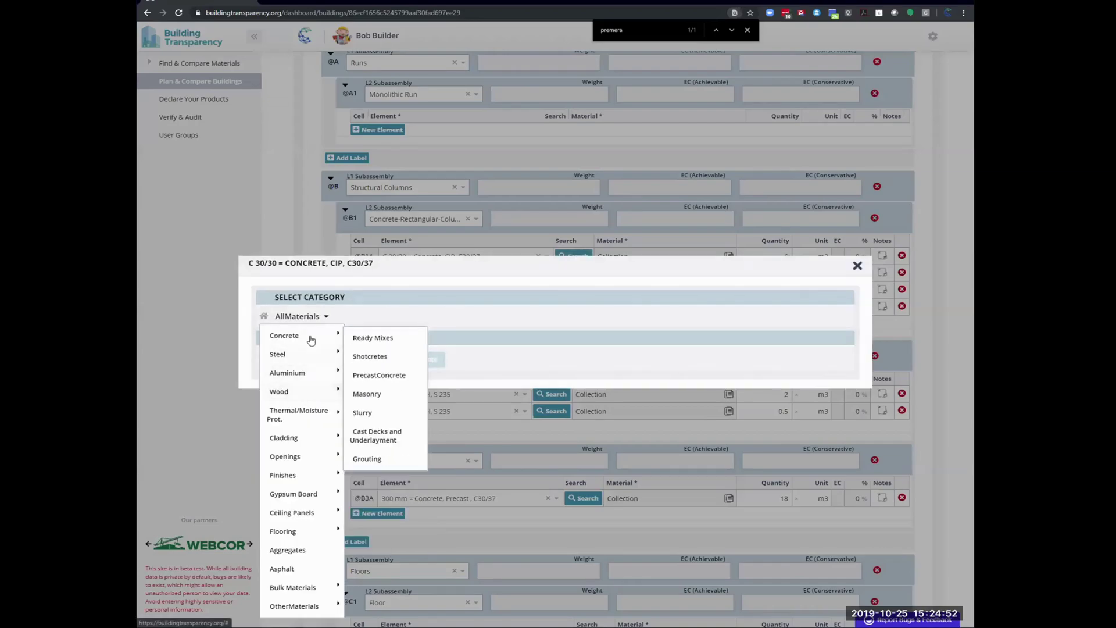
{"action": "left_click", "coordinate": [381, 337]}
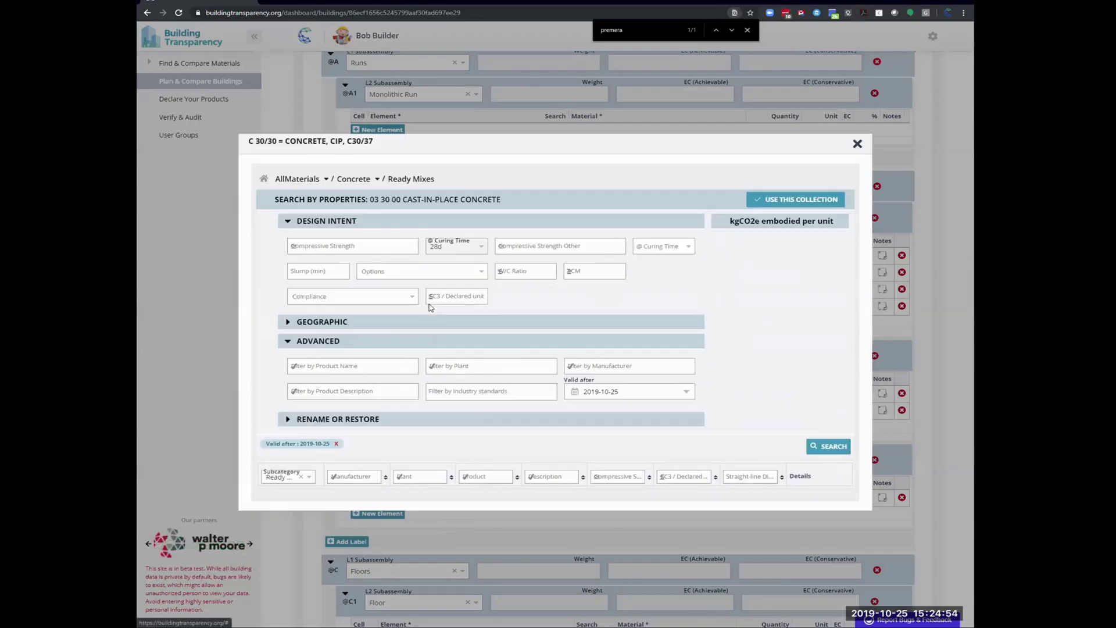
Step: Set the search's compressive strength to 3000 psi and its minimum slump to 4 cm
{"action": "left_click", "coordinate": [371, 248]}
{"action": "type", "text": "3000 psi"}
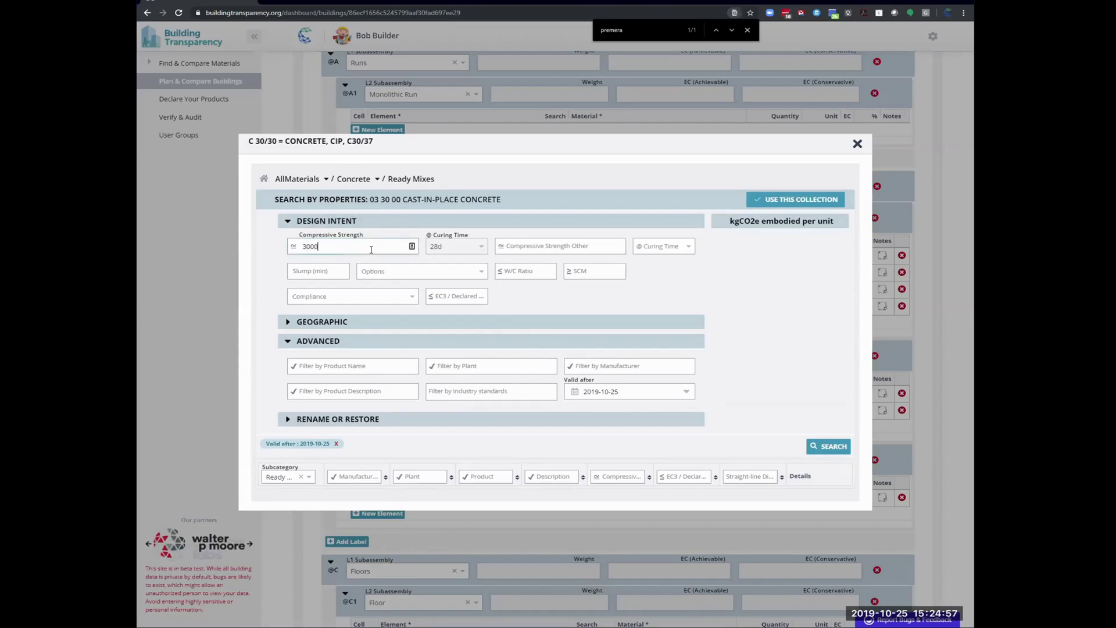
{"action": "left_click", "coordinate": [332, 276]}
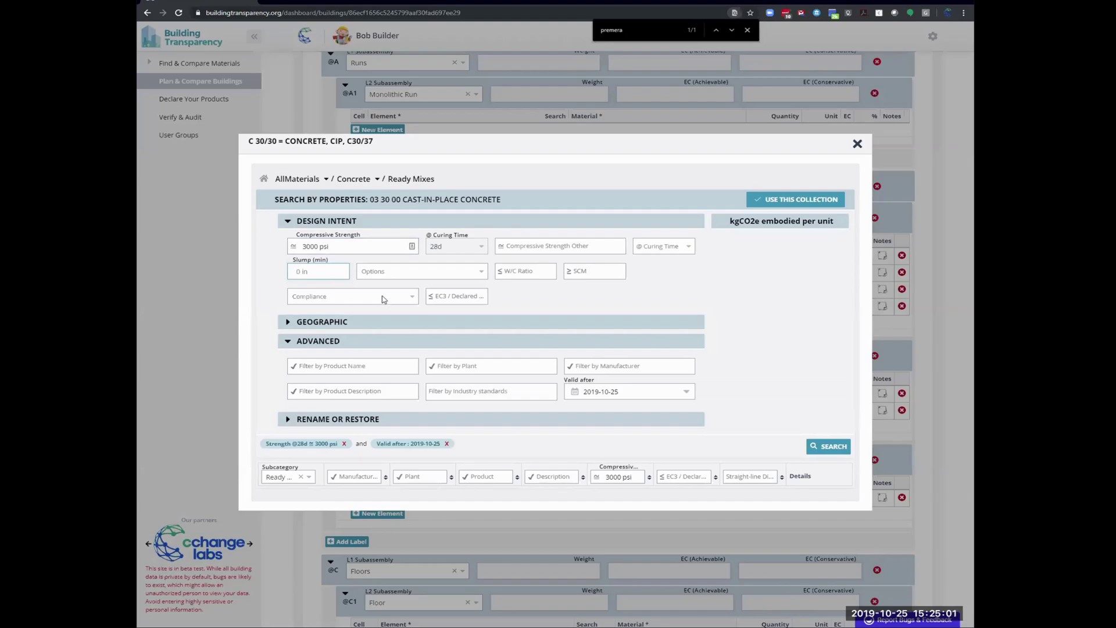
{"action": "type", "text": "4 cm"}
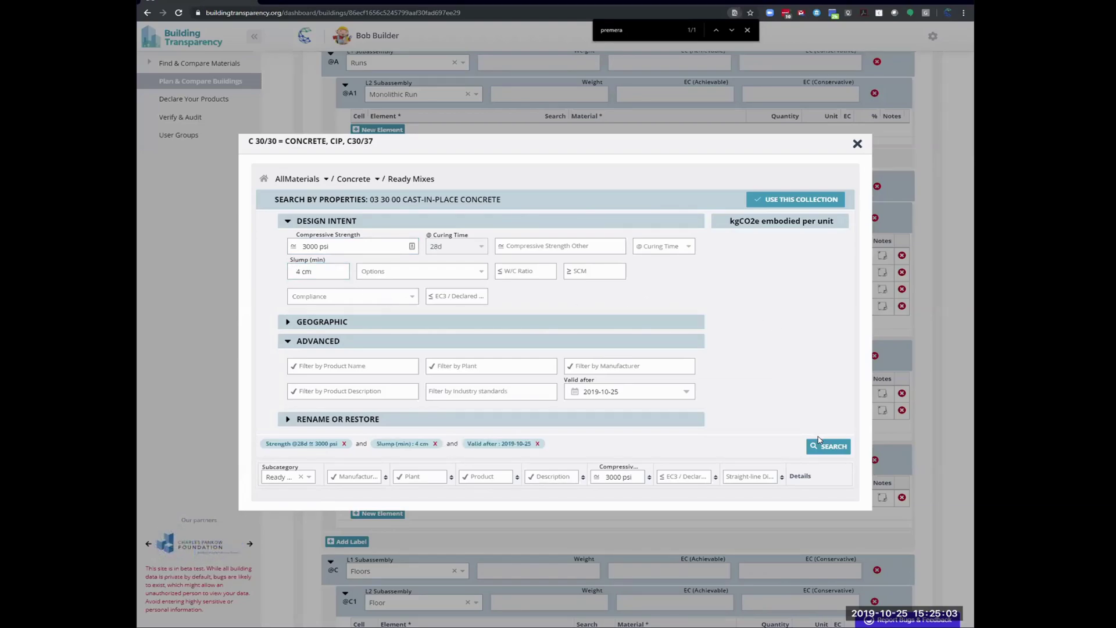
Step: Restrict the ready-mix search geographically to the state of Washington and run it
{"action": "left_click", "coordinate": [321, 323]}
{"action": "left_click", "coordinate": [482, 319]}
{"action": "type", "text": "was"}
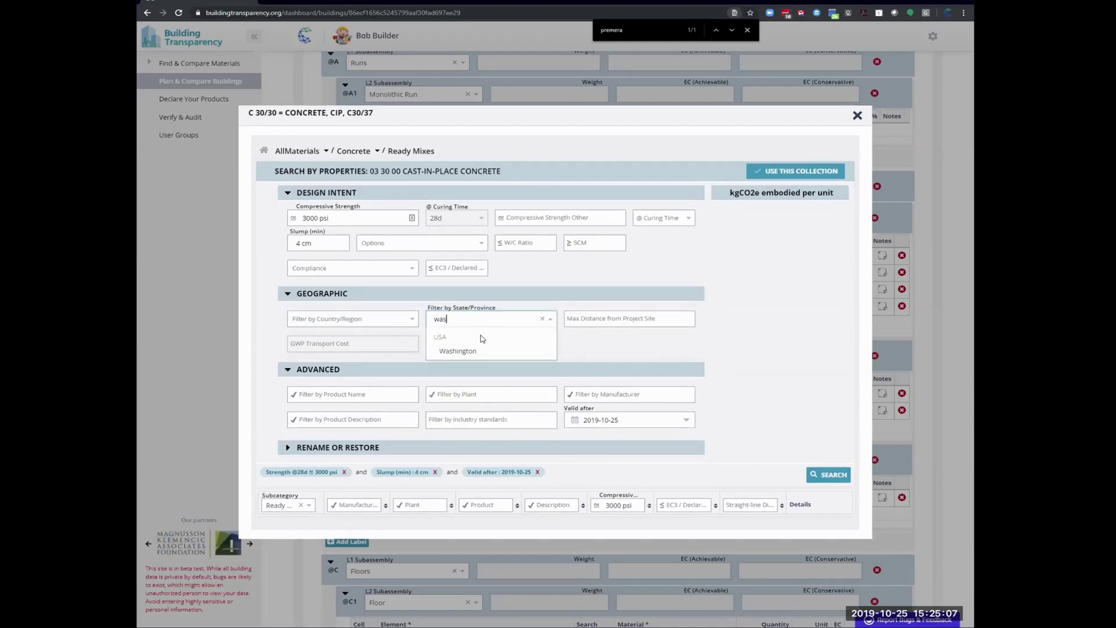
{"action": "left_click", "coordinate": [486, 350]}
{"action": "left_click", "coordinate": [825, 474]}
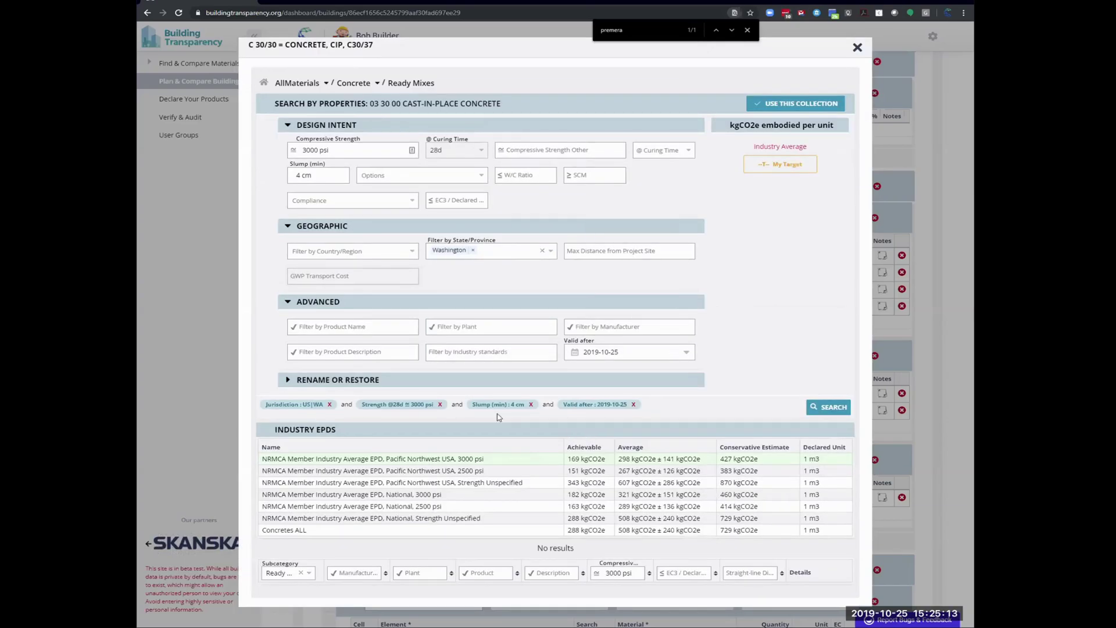
Step: Set the minimum slump to 4 in and use the resulting collection for the C 30/30 element
{"action": "left_click", "coordinate": [329, 176]}
{"action": "type", "text": "4"}
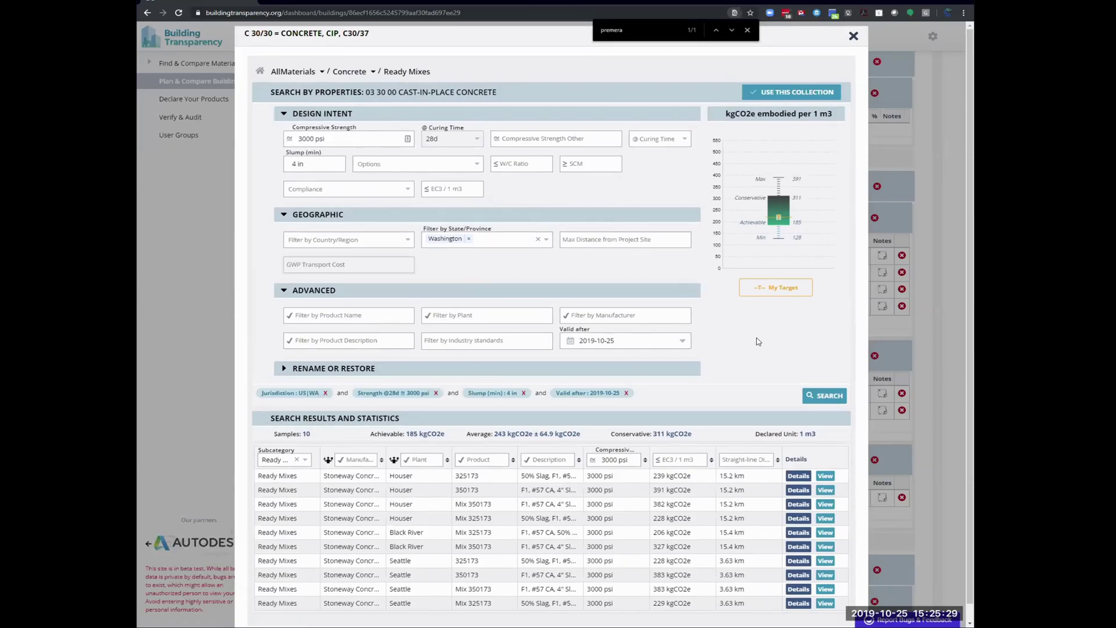
{"action": "left_click", "coordinate": [805, 101]}
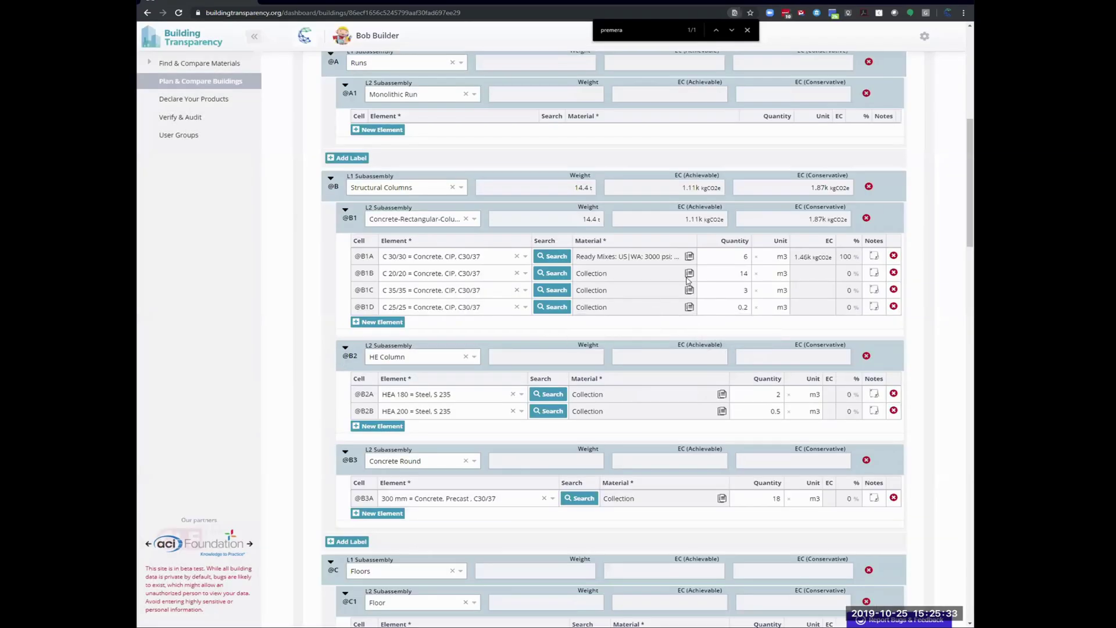
Step: Copy the C 30/30 element's material collection to the C 20/20, C 35/35 and C 25/25 concrete columns
{"action": "left_click", "coordinate": [689, 258]}
{"action": "left_click", "coordinate": [689, 273]}
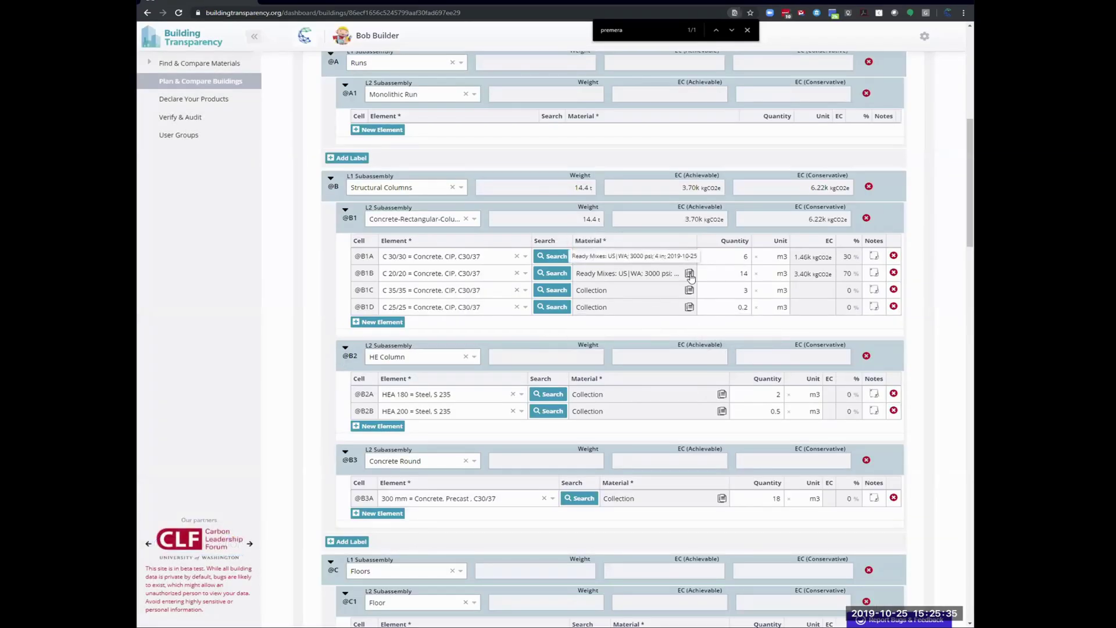
{"action": "left_click", "coordinate": [689, 291]}
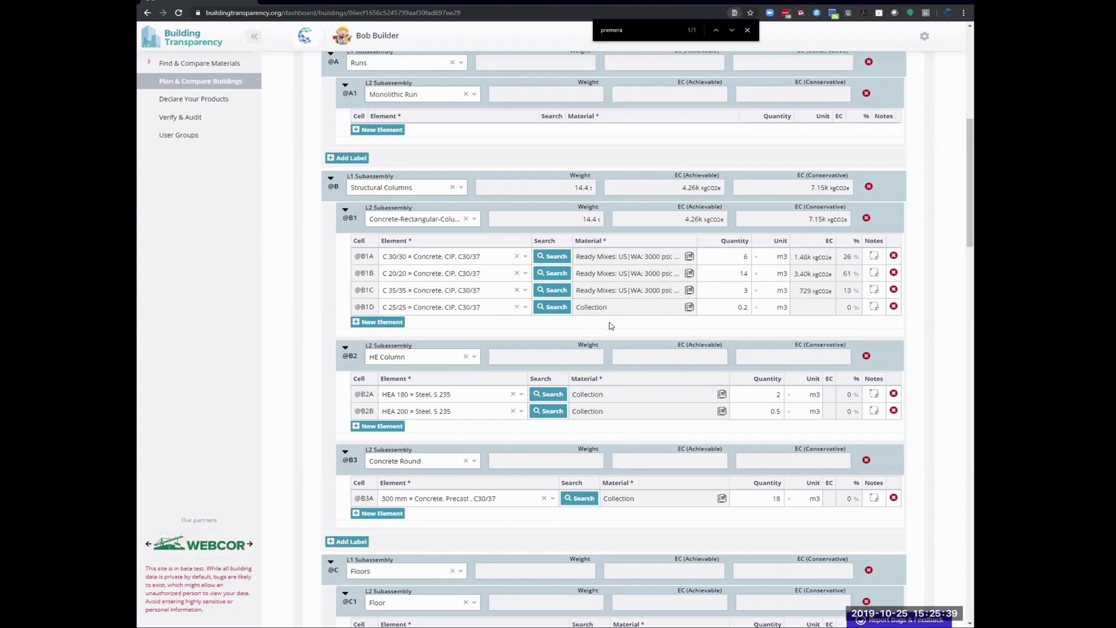
{"action": "left_click", "coordinate": [689, 291]}
{"action": "left_click", "coordinate": [689, 308]}
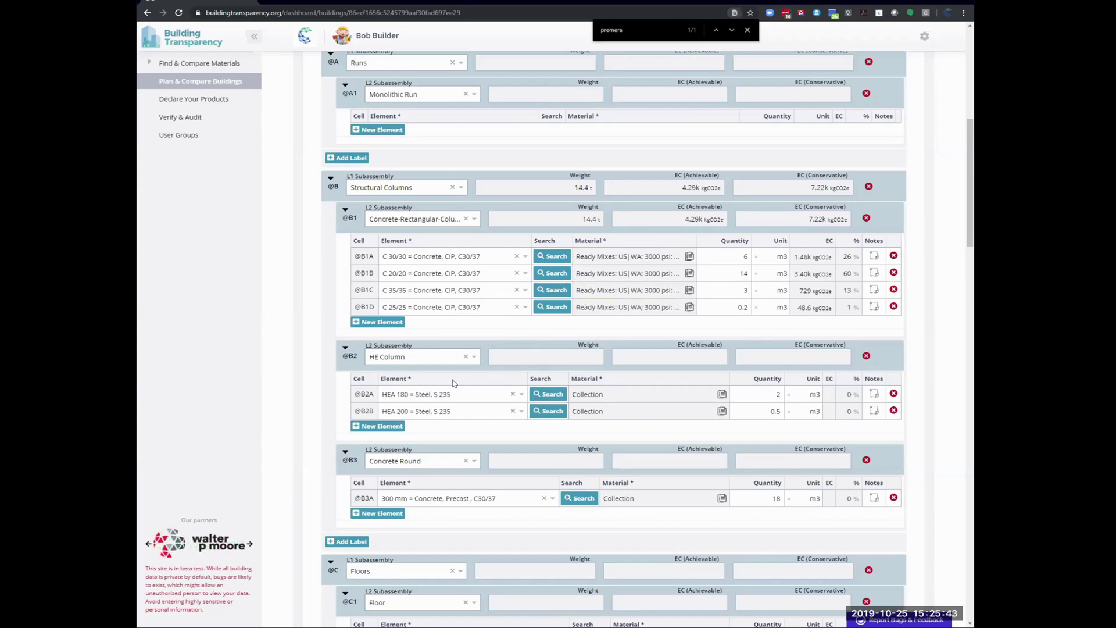
Step: Assign a Structural Steel collection to the HEA 180 column and set its quantity to 1.661*8320 kg
{"action": "left_click", "coordinate": [559, 398]}
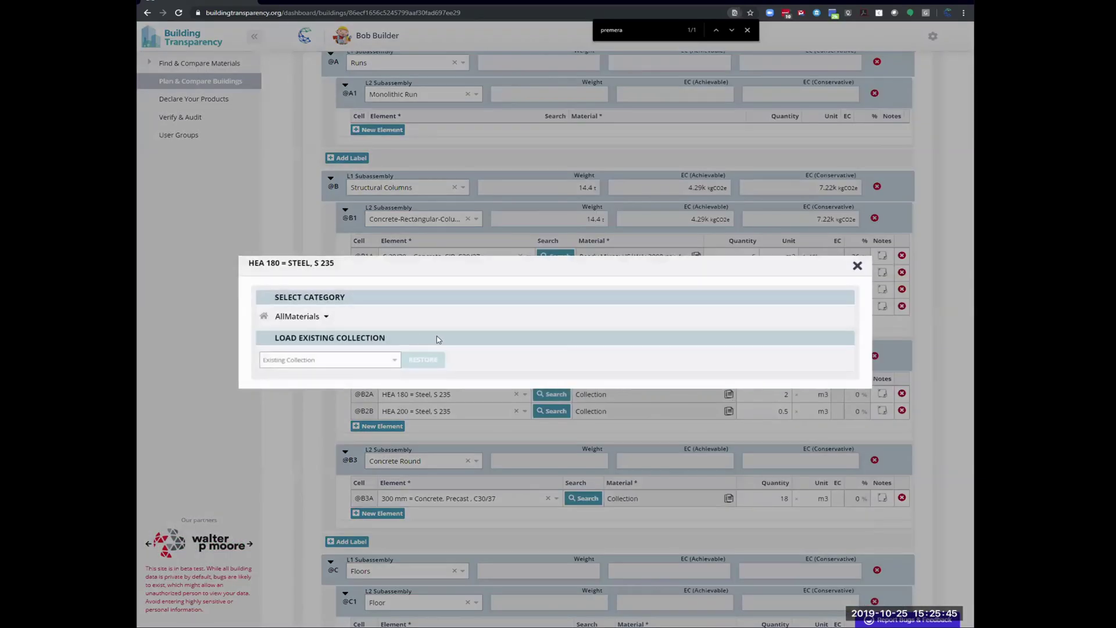
{"action": "left_click", "coordinate": [297, 316]}
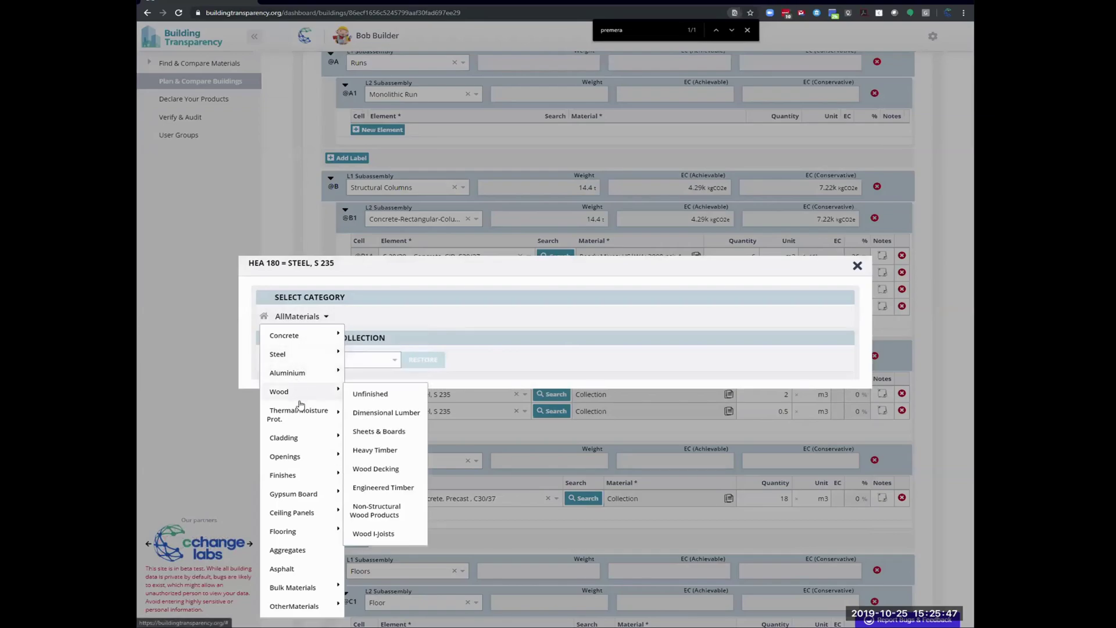
{"action": "mouse_move", "coordinate": [305, 354]}
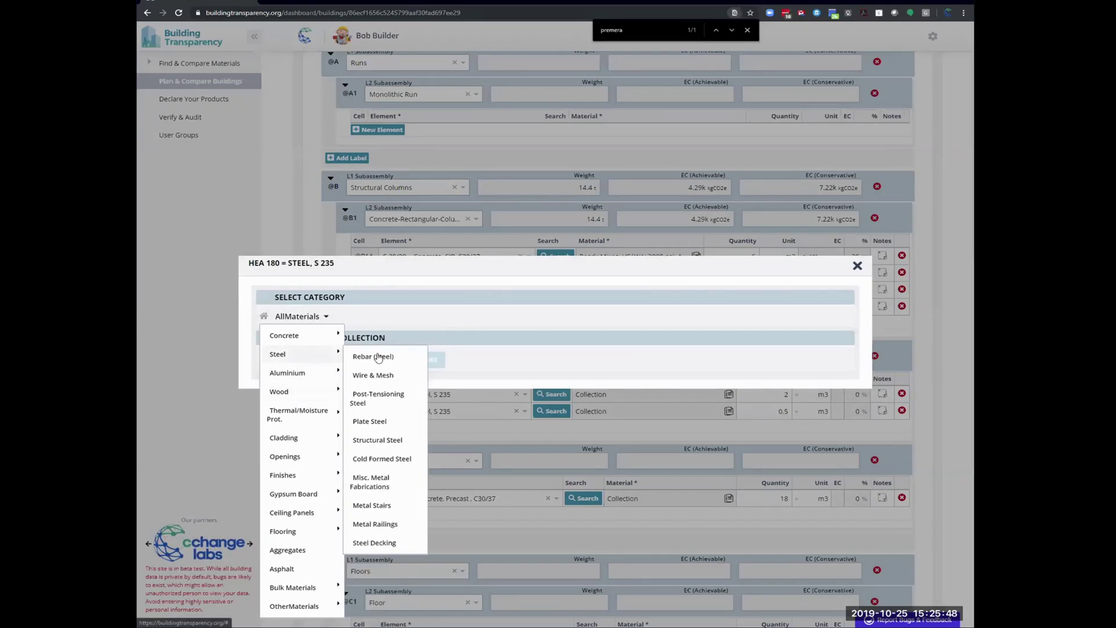
{"action": "left_click", "coordinate": [377, 440]}
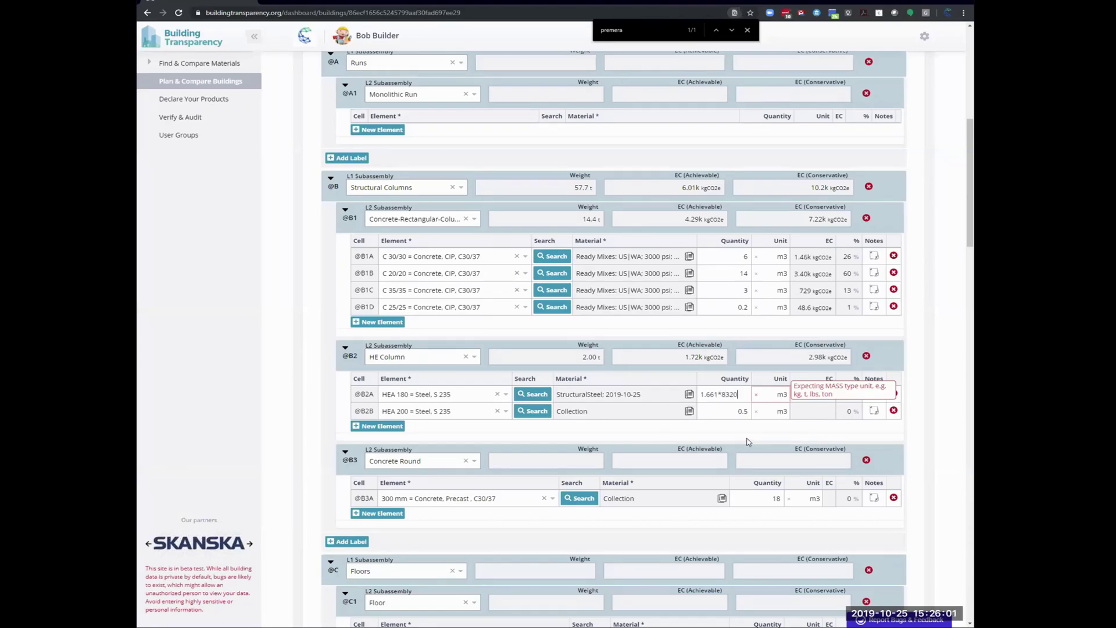
{"action": "left_click", "coordinate": [768, 397]}
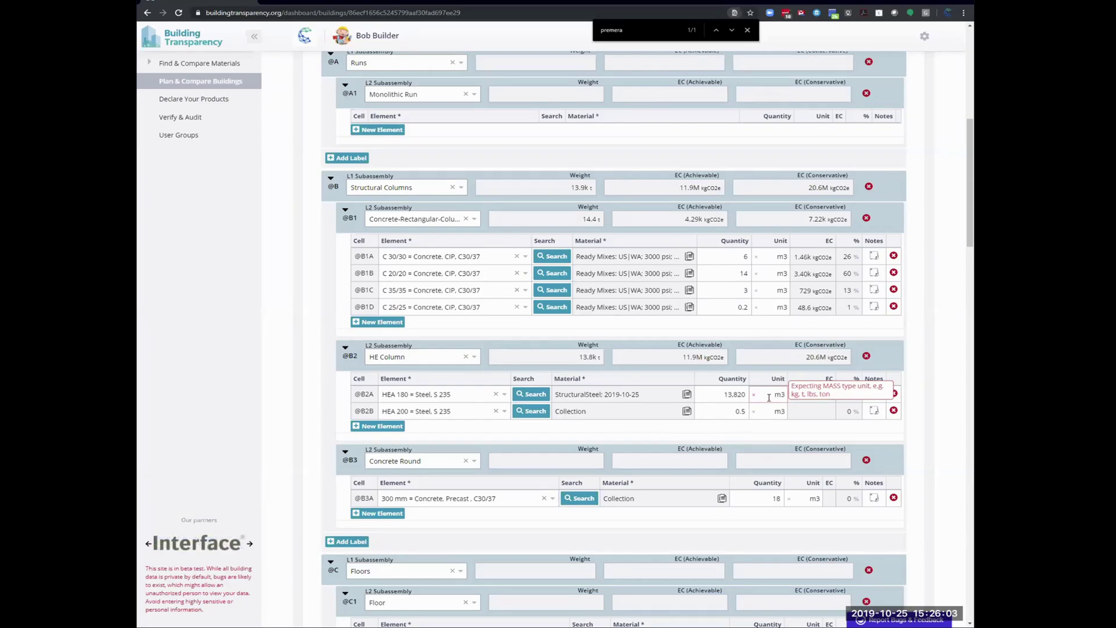
{"action": "type", "text": "kg"}
Step: Convert the HEA 200 column's quantity to mass by entering 0.522*8320 with the unit kg
{"action": "left_click", "coordinate": [734, 412]}
{"action": "type", "text": "22"}
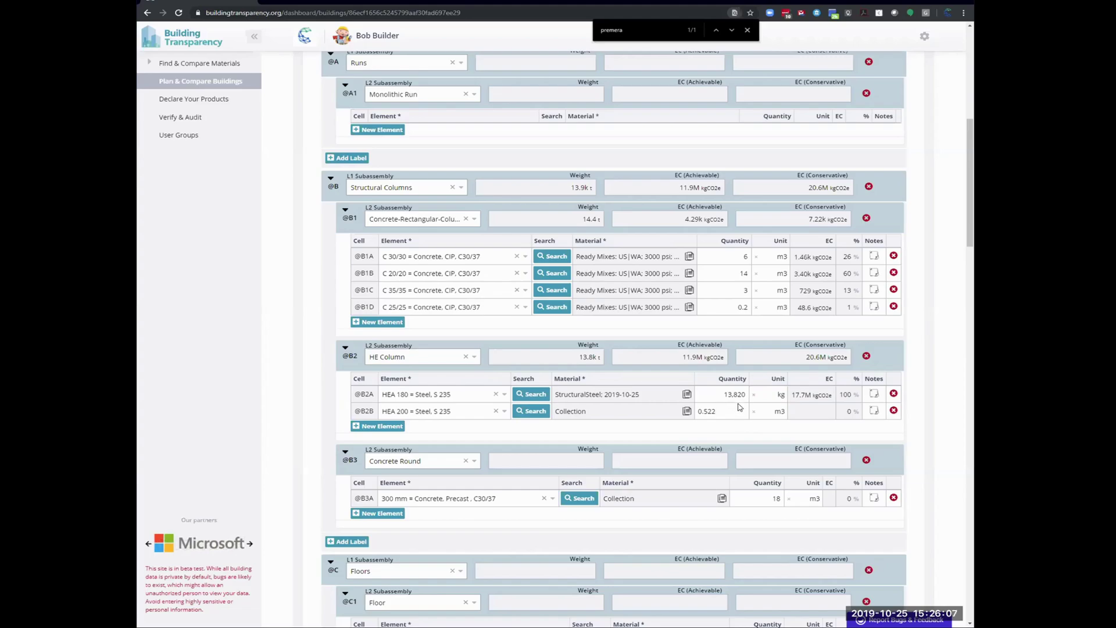
{"action": "type", "text": "*8320"}
{"action": "left_click", "coordinate": [780, 411]}
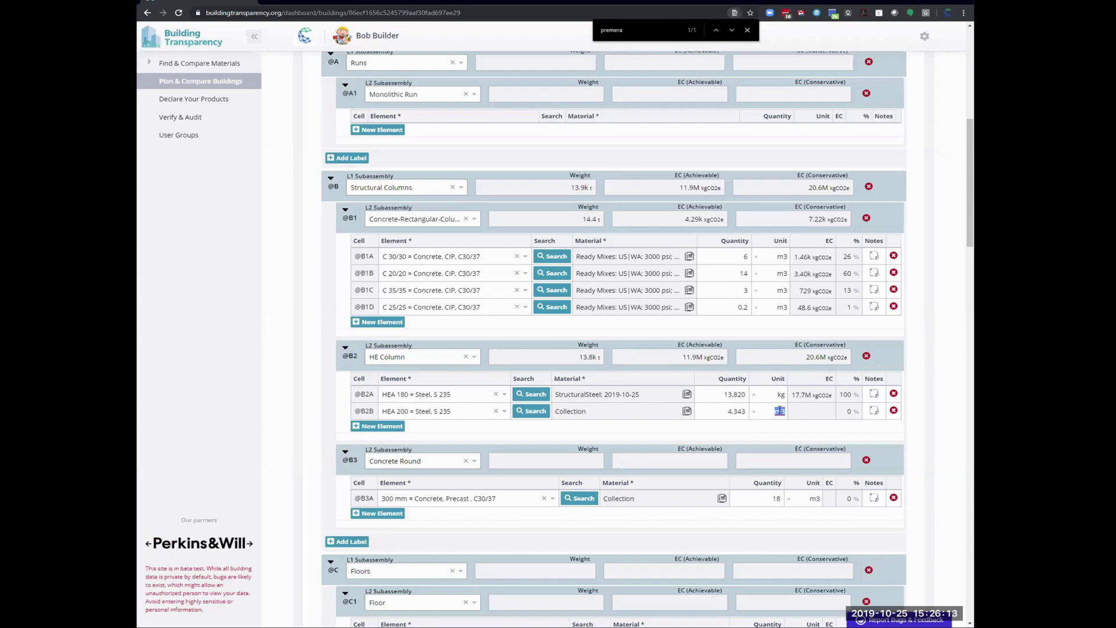
Step: Assign a Structural Steel collection to the HEA 200 column and set its quantity unit to kg
{"action": "left_click", "coordinate": [543, 416]}
{"action": "left_click", "coordinate": [297, 316]}
{"action": "mouse_move", "coordinate": [308, 408]}
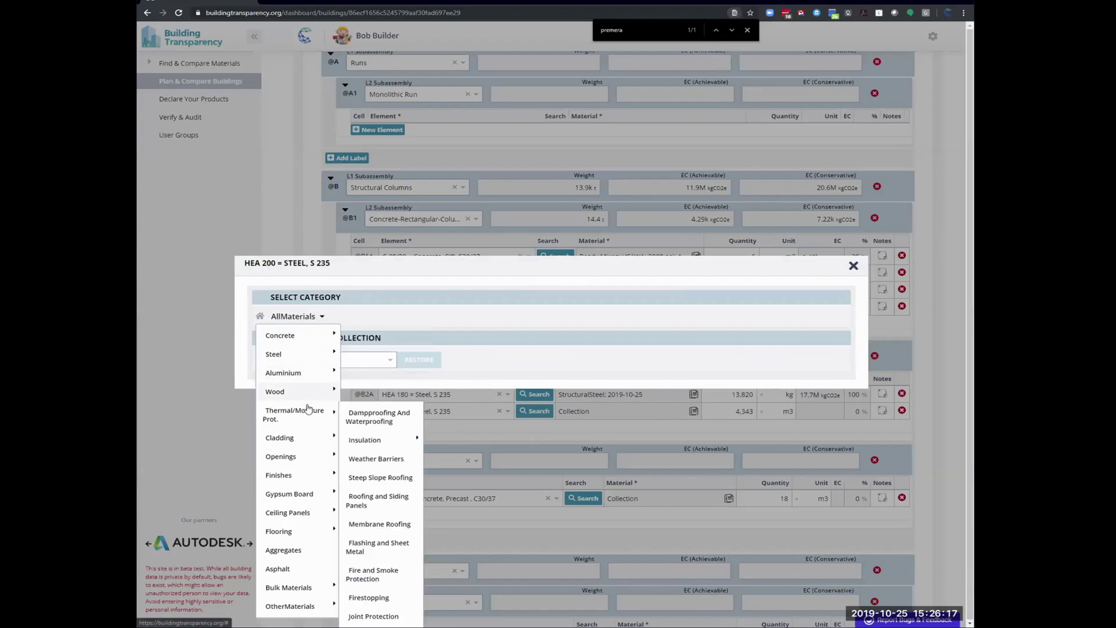
{"action": "mouse_move", "coordinate": [299, 362]}
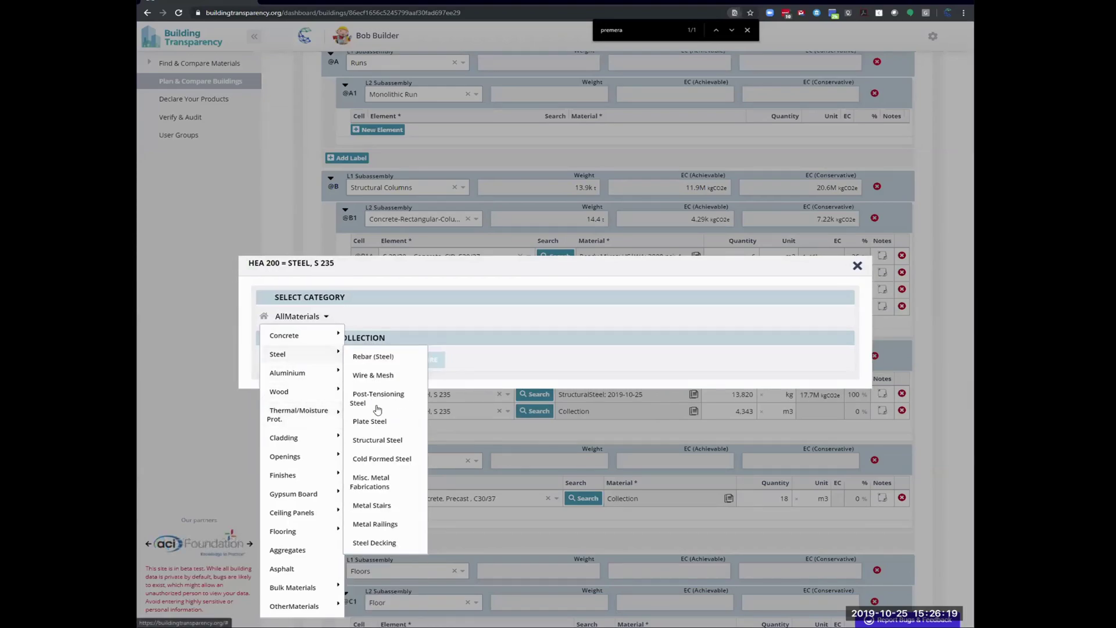
{"action": "left_click", "coordinate": [379, 440]}
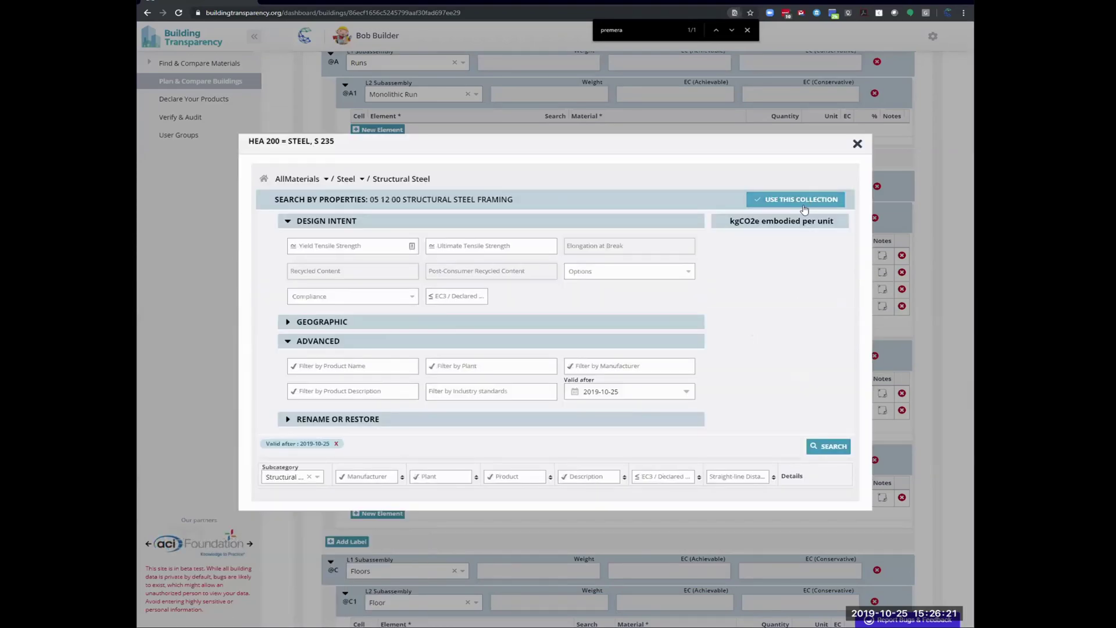
{"action": "left_click", "coordinate": [935, 437]}
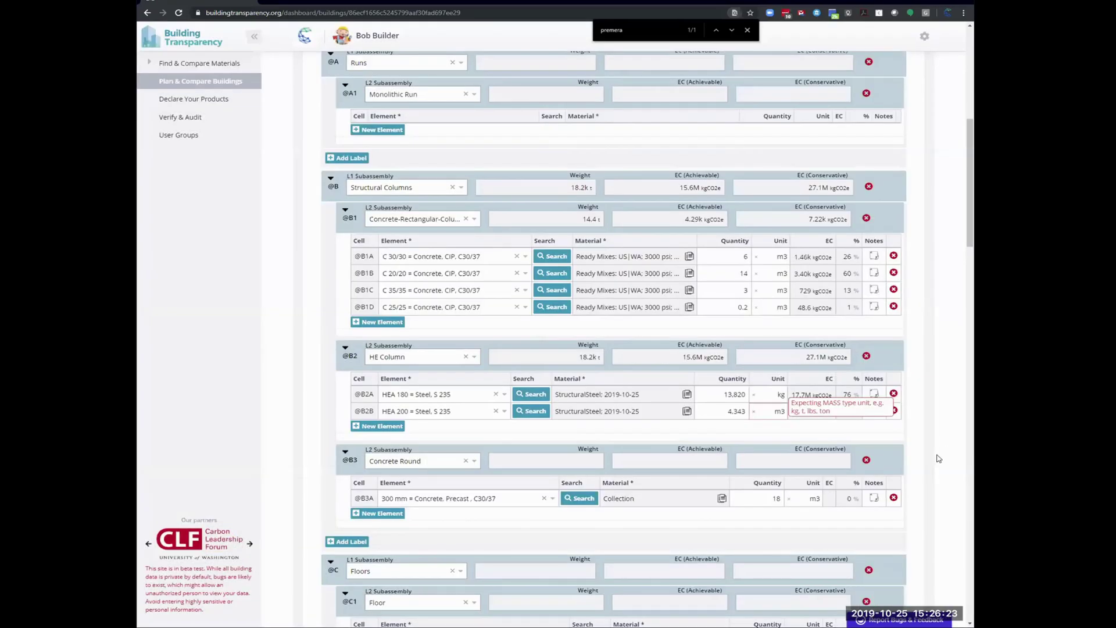
{"action": "double_click", "coordinate": [771, 419]}
{"action": "type", "text": "kg"}
{"action": "key", "text": "Delete"}
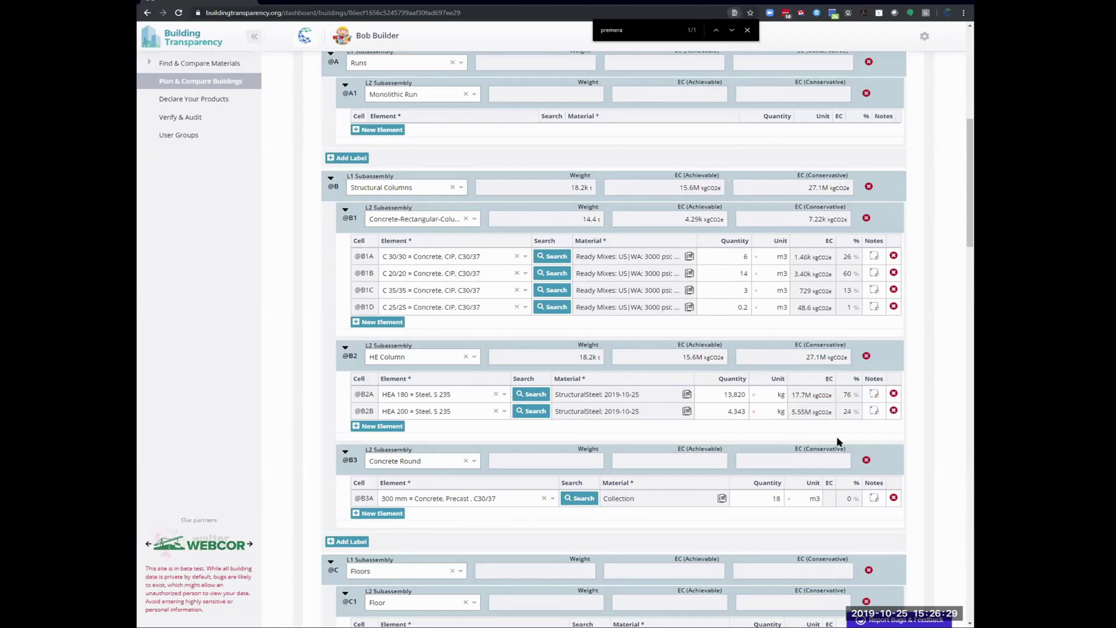
Step: Assign a Ready Mixes concrete collection with 6000 psi compressive strength to the Precast Hollow Core 150+50 floor
{"action": "scroll", "coordinate": [883, 406], "scroll_direction": "down", "scroll_amount": 1}
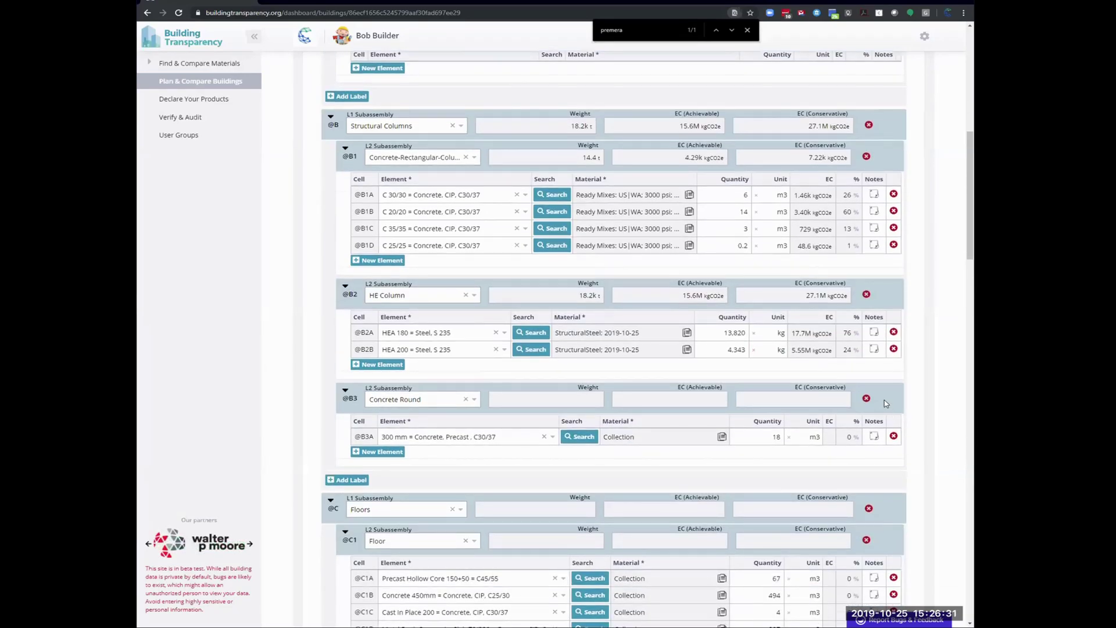
{"action": "scroll", "coordinate": [885, 404], "scroll_direction": "down", "scroll_amount": 3}
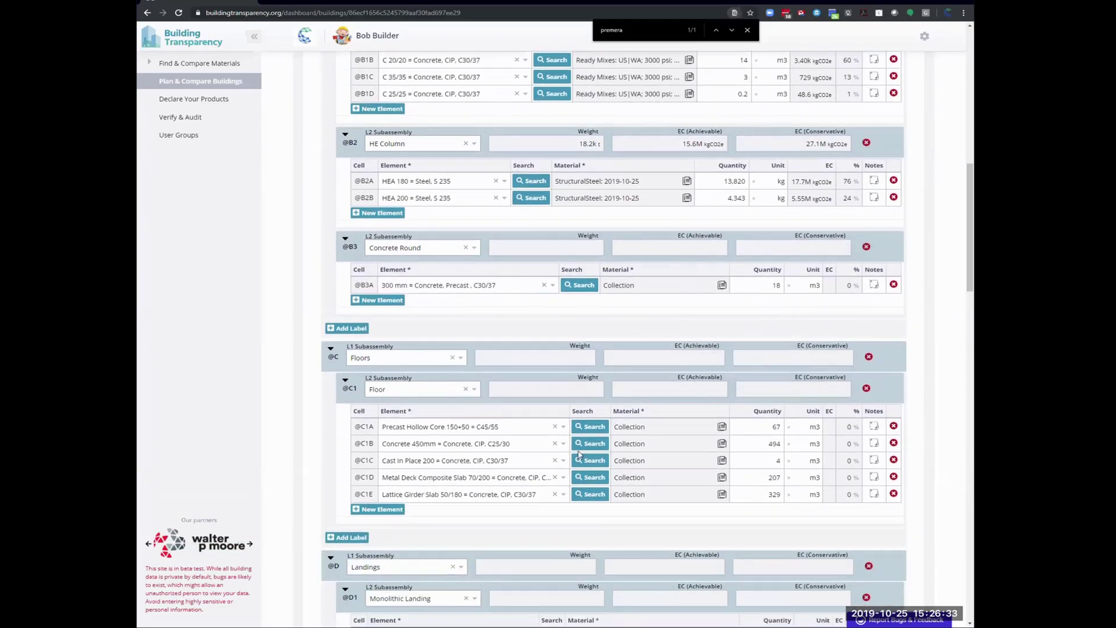
{"action": "left_click", "coordinate": [599, 429]}
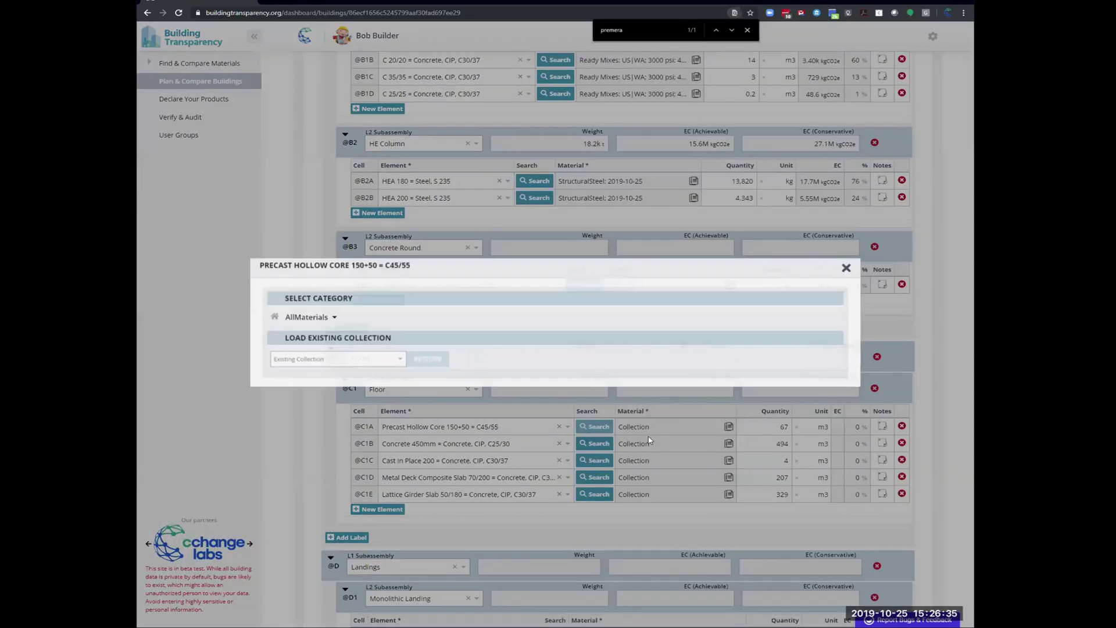
{"action": "left_click", "coordinate": [317, 316]}
{"action": "mouse_move", "coordinate": [314, 337]}
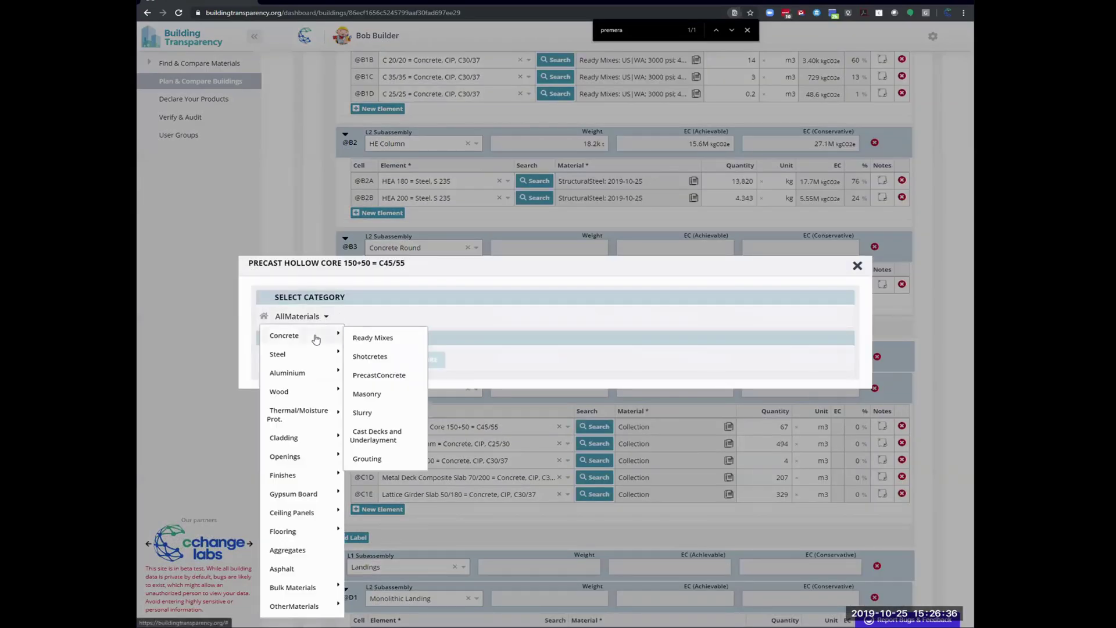
{"action": "left_click", "coordinate": [371, 338]}
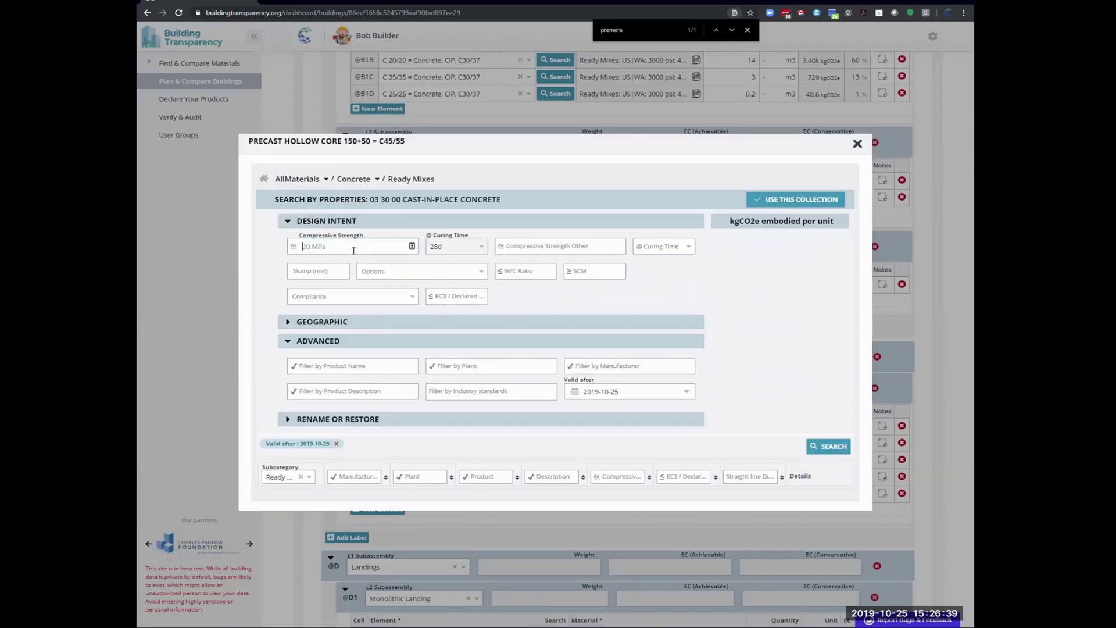
{"action": "type", "text": "6000 psi"}
{"action": "key", "text": "Return"}
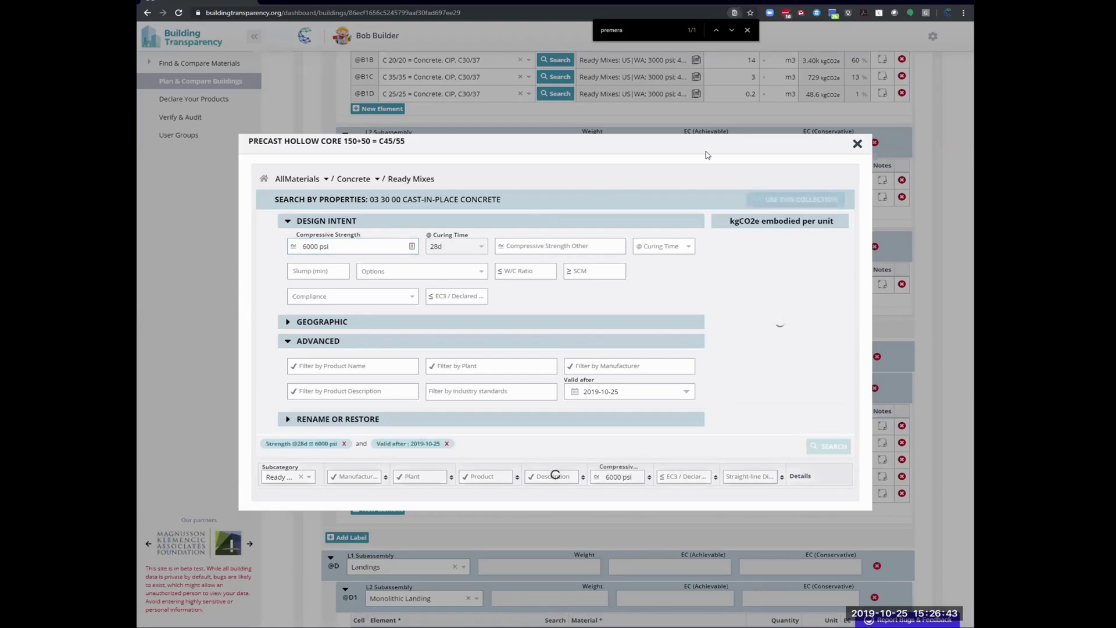
{"action": "left_click", "coordinate": [801, 199]}
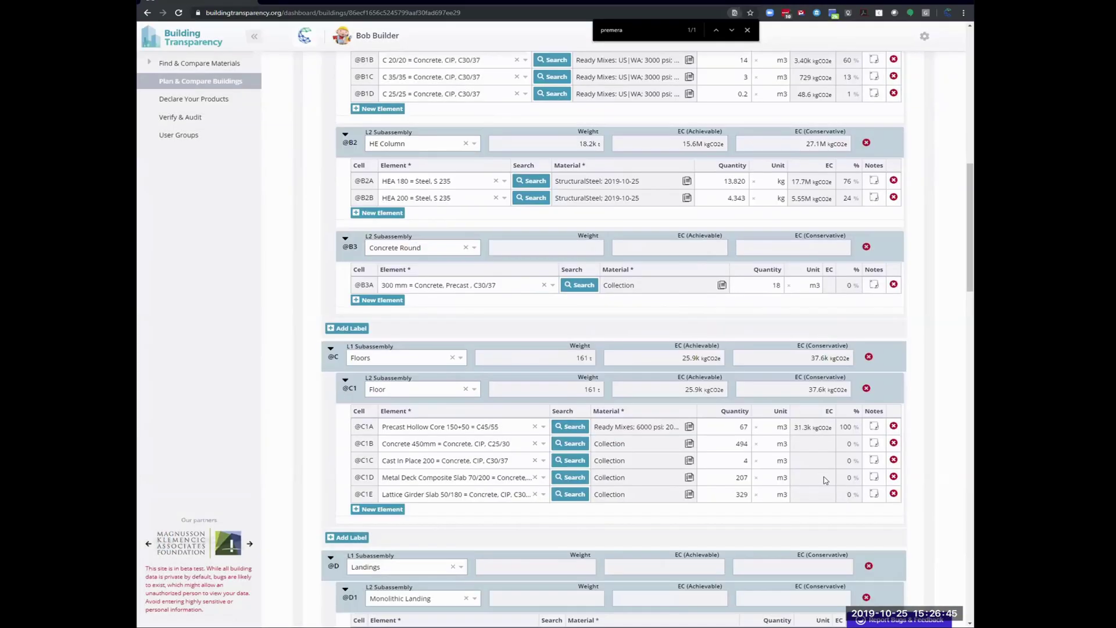
Step: Copy the Precast Hollow Core floor's material collection to the other four floor elements, from Concrete 450mm to Lattice Girder Slab 50/180
{"action": "left_click", "coordinate": [689, 426]}
{"action": "left_click", "coordinate": [688, 442]}
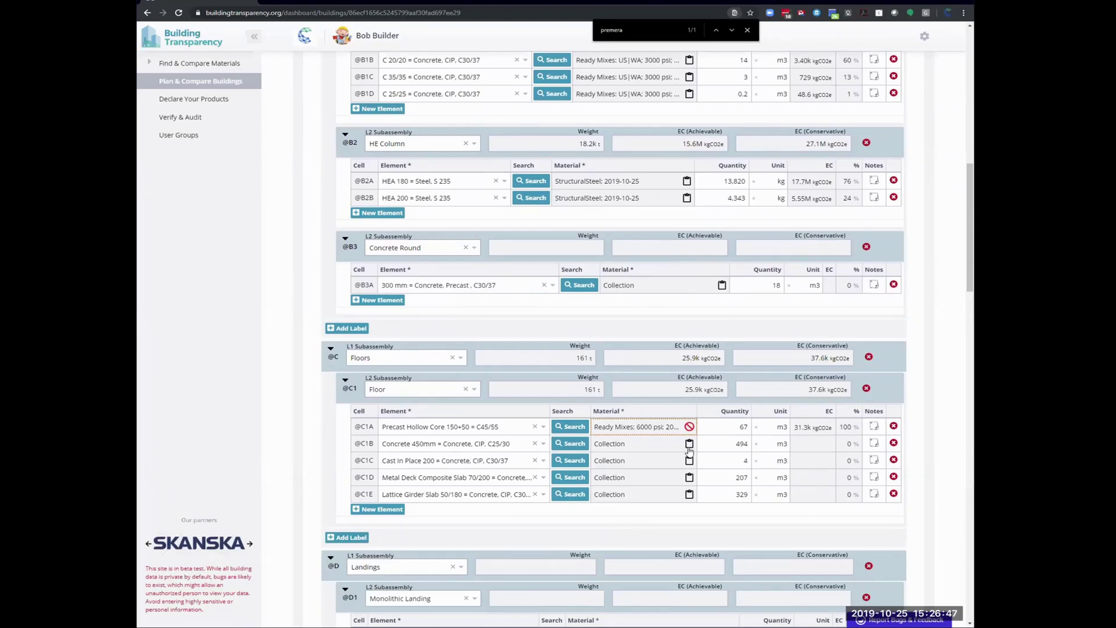
{"action": "left_click", "coordinate": [691, 461]}
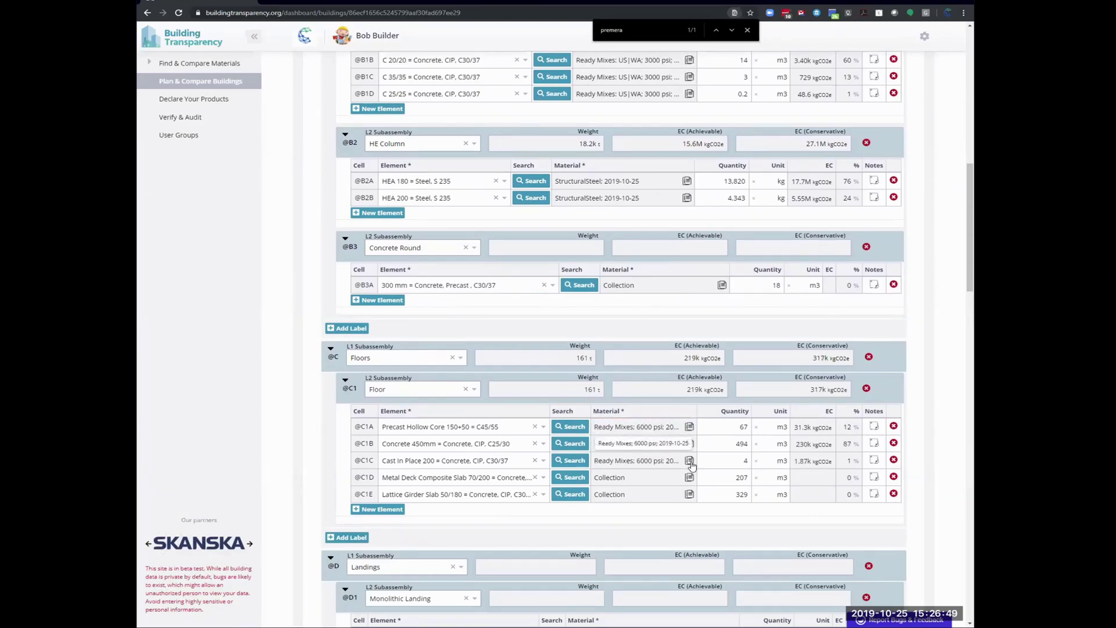
{"action": "left_click", "coordinate": [689, 478]}
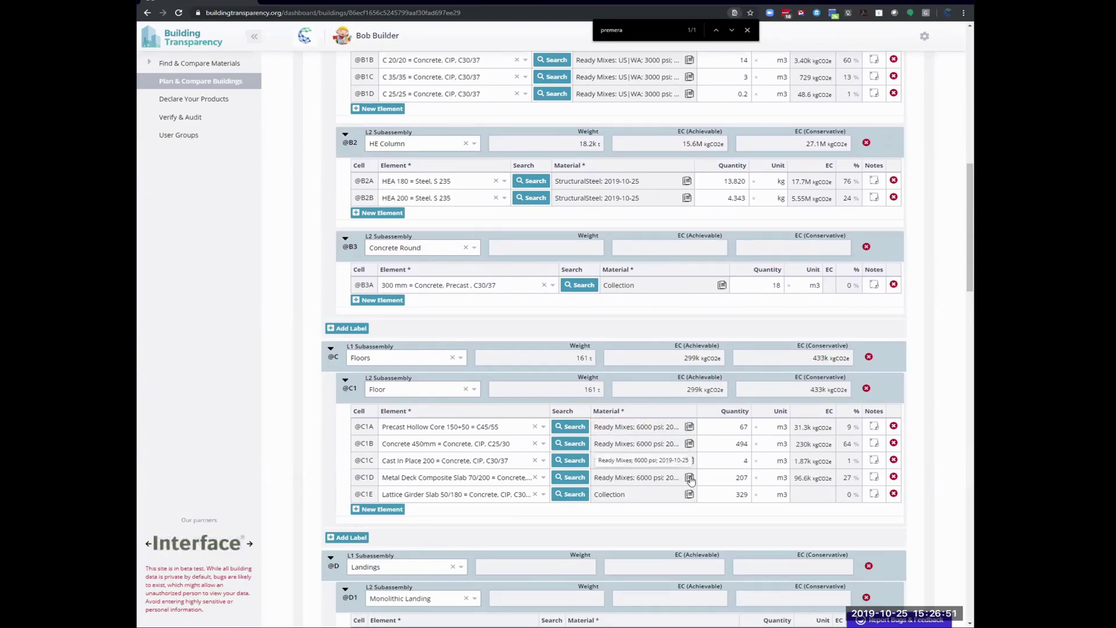
{"action": "left_click", "coordinate": [690, 494]}
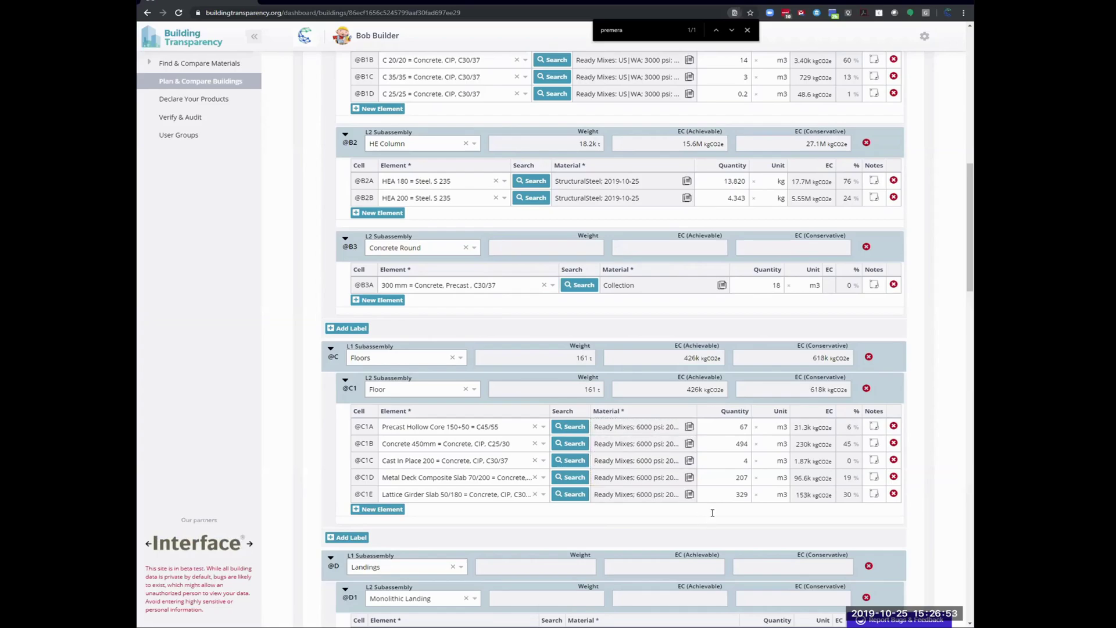
Step: Look over the remaining BIM elements and view the building in the 3D model viewer
{"action": "scroll", "coordinate": [712, 506], "scroll_direction": "down", "scroll_amount": 20}
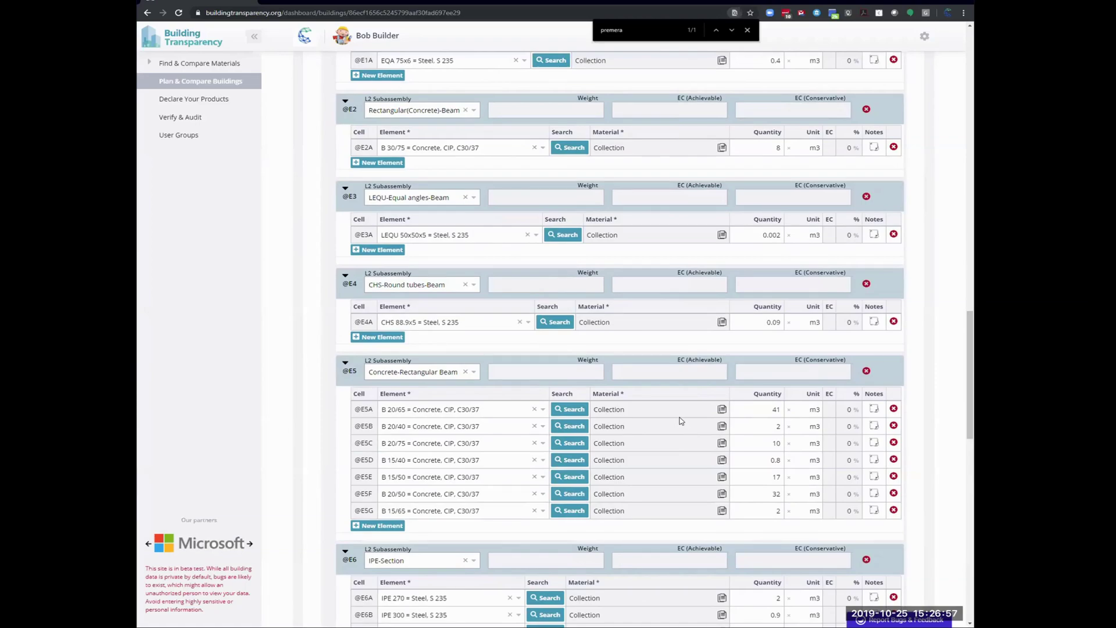
{"action": "scroll", "coordinate": [681, 420], "scroll_direction": "down", "scroll_amount": 7}
{"action": "scroll", "coordinate": [685, 411], "scroll_direction": "down", "scroll_amount": 5}
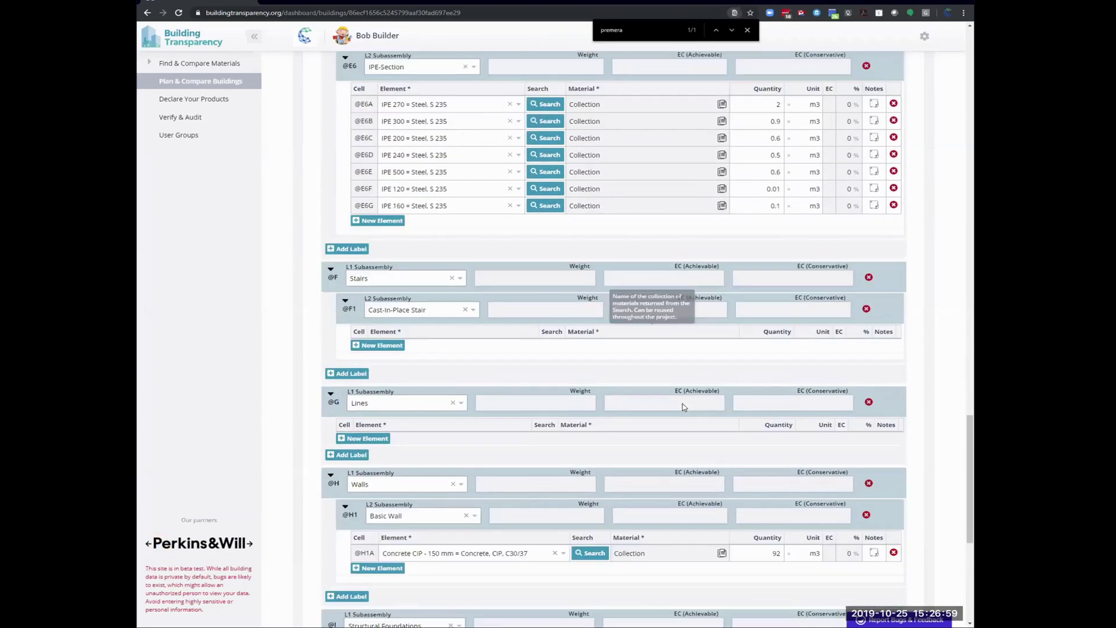
{"action": "scroll", "coordinate": [684, 407], "scroll_direction": "up", "scroll_amount": 20}
{"action": "scroll", "coordinate": [685, 402], "scroll_direction": "up", "scroll_amount": 10}
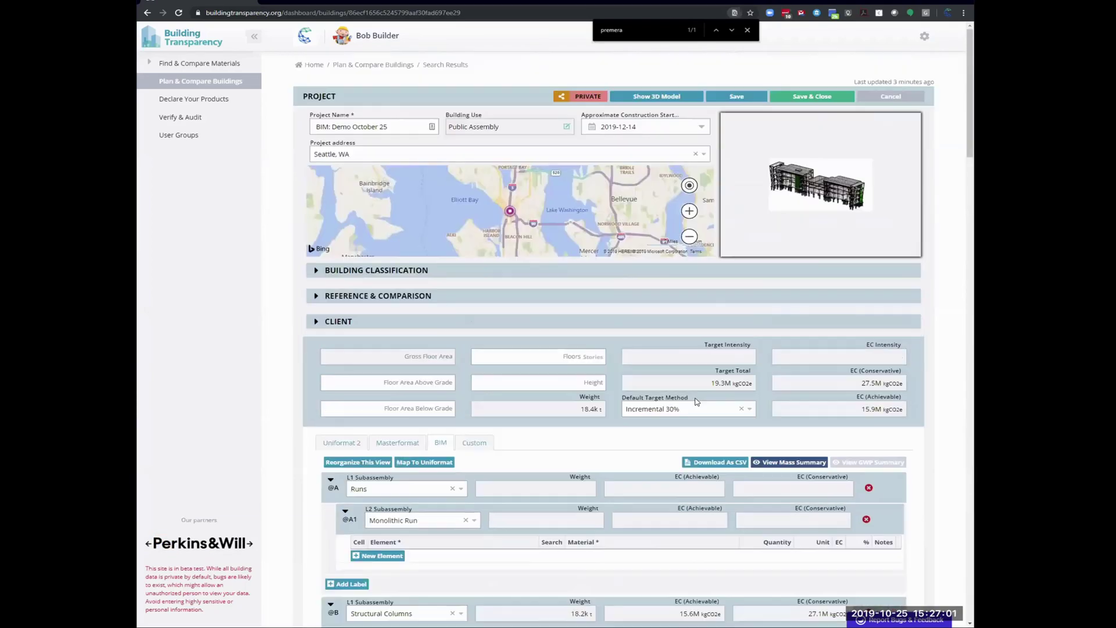
{"action": "left_click", "coordinate": [823, 184]}
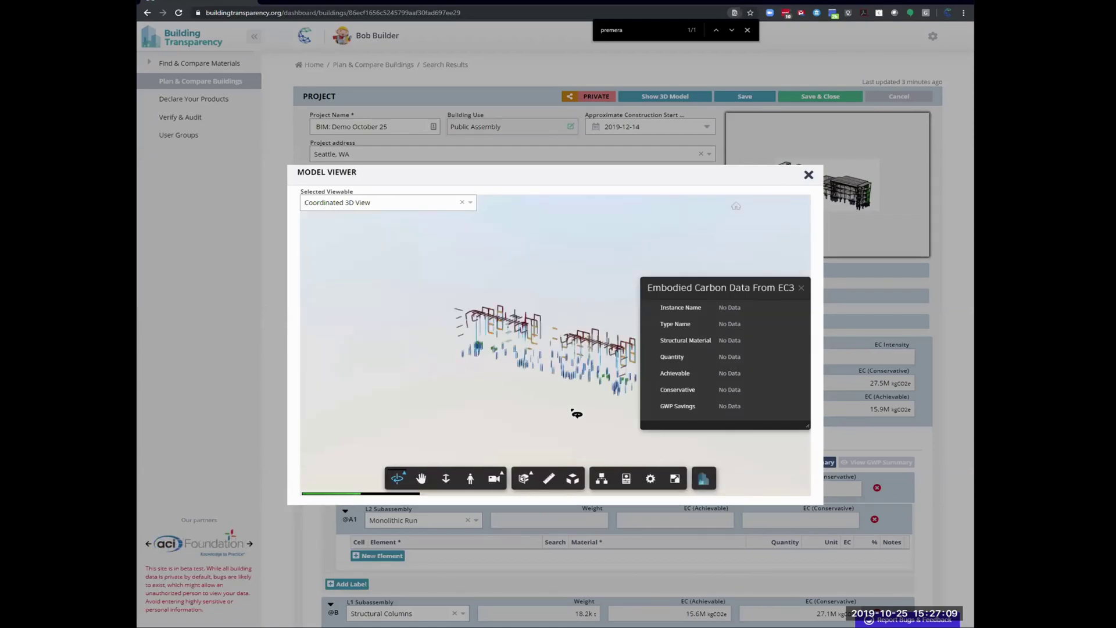
{"action": "left_click_drag", "start_coordinate": [590, 414], "coordinate": [319, 426]}
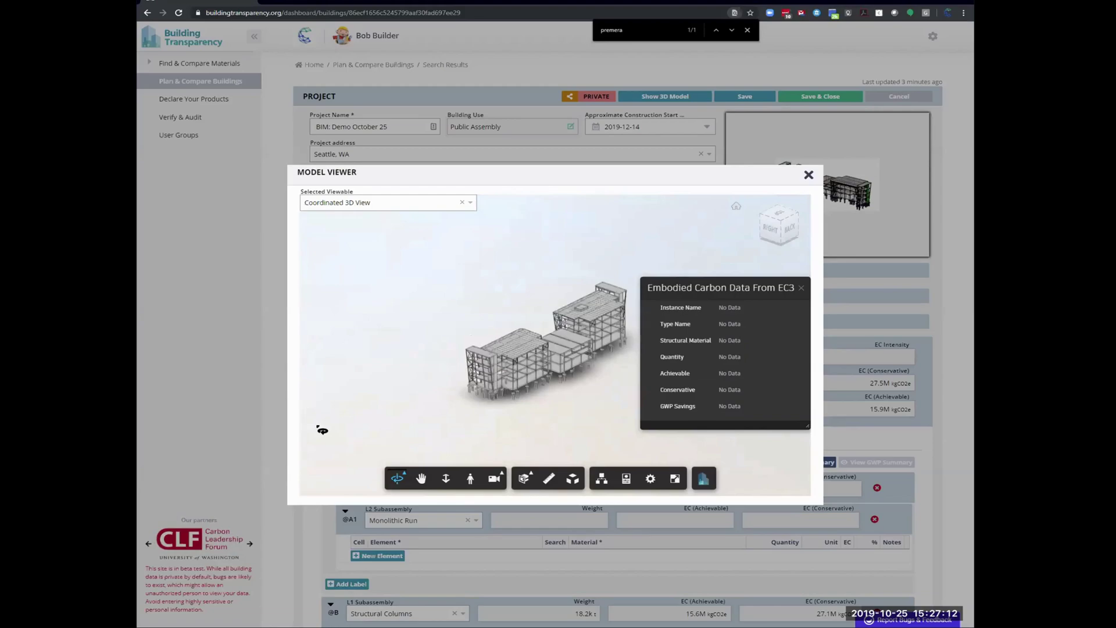
Step: Close the model viewer and save the building project
{"action": "left_click", "coordinate": [809, 175]}
{"action": "left_click", "coordinate": [737, 97]}
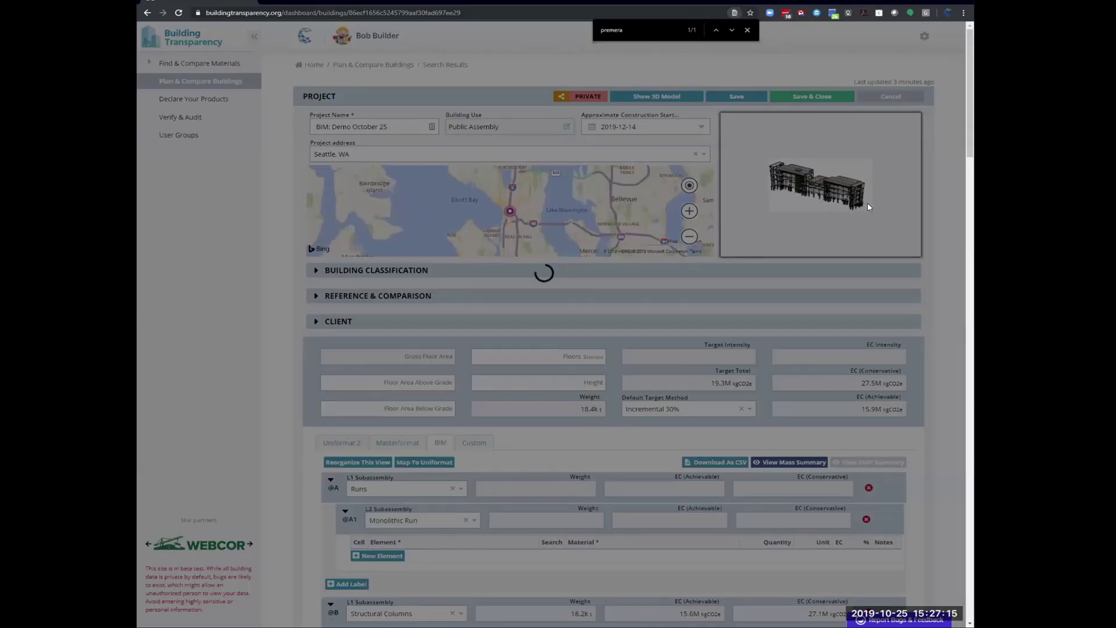
{"action": "left_click", "coordinate": [838, 194]}
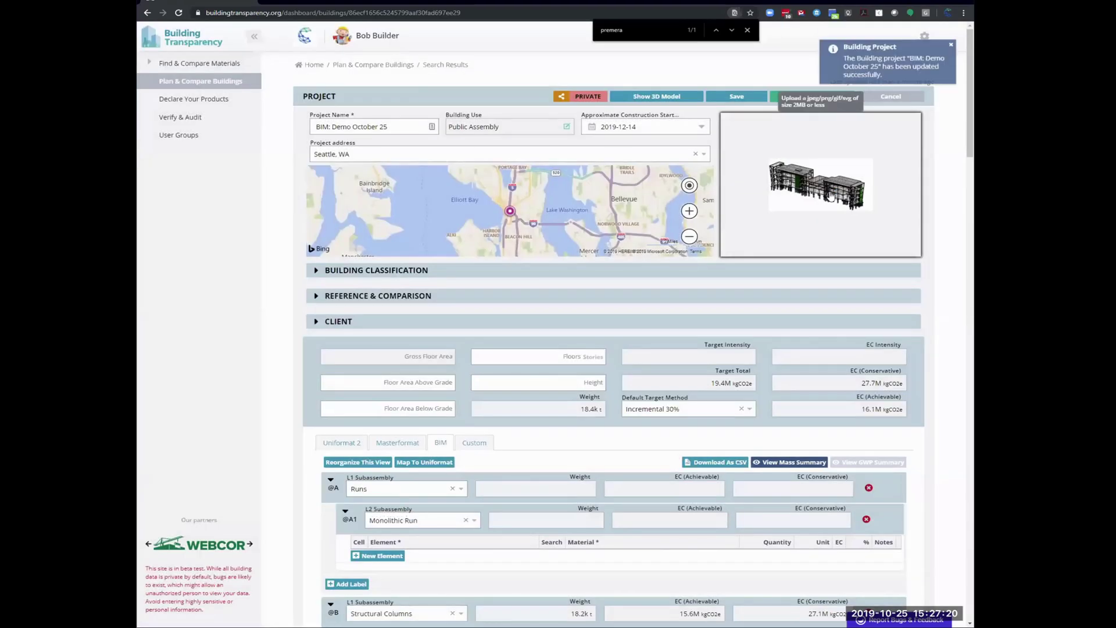
Step: Reopen the 3D model viewer and inspect the embodied carbon data of the roof slab on the building's middle block
{"action": "left_click", "coordinate": [831, 196]}
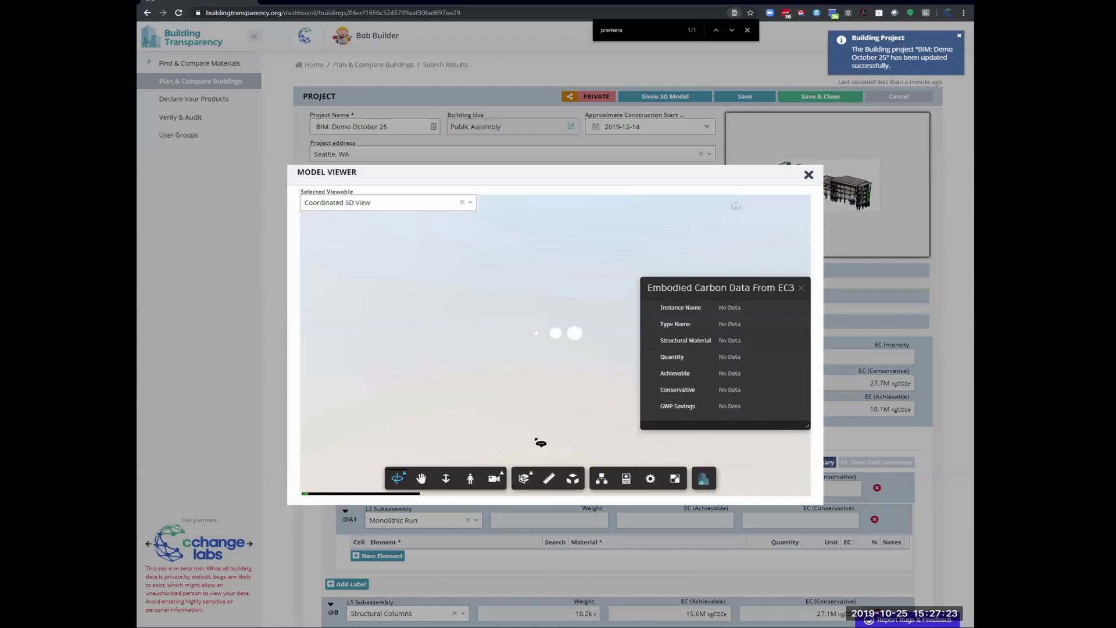
{"action": "left_click_drag", "start_coordinate": [538, 464], "coordinate": [574, 347]}
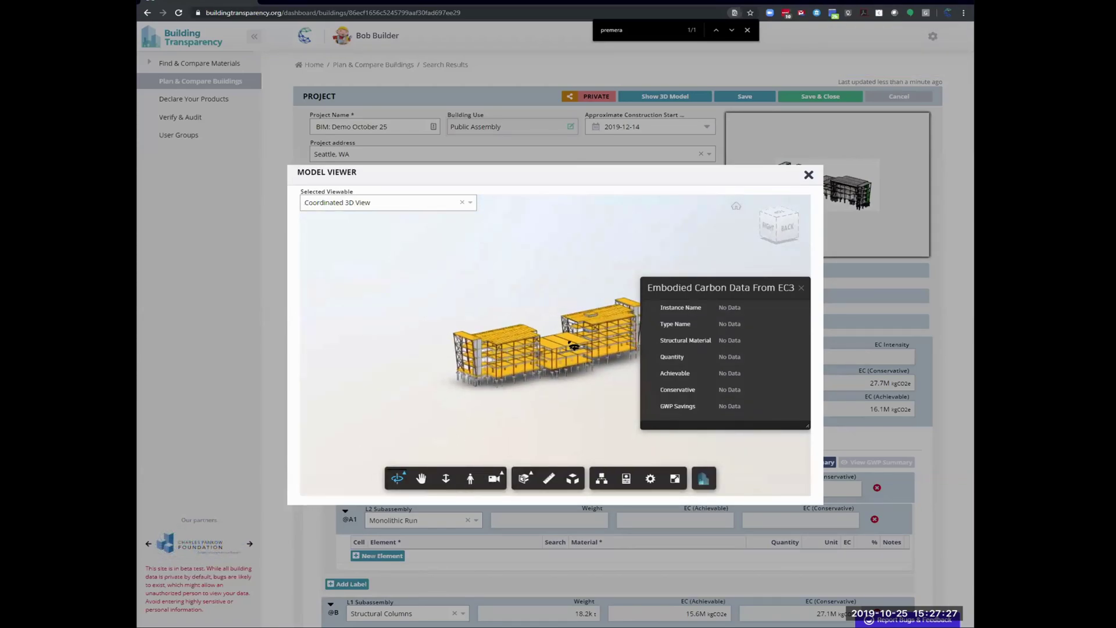
{"action": "left_click", "coordinate": [563, 346]}
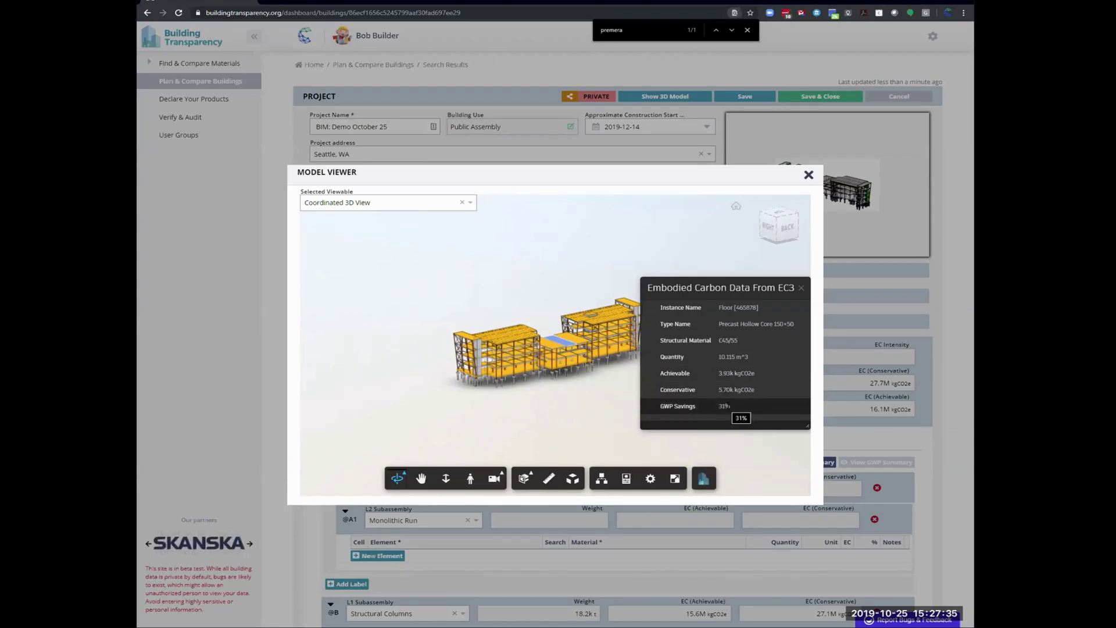
Step: Inspect the embodied carbon data of a Lattice Girder Slab floor and a C 20/20 concrete column, and close the model viewer
{"action": "left_click_drag", "start_coordinate": [585, 419], "coordinate": [600, 425]}
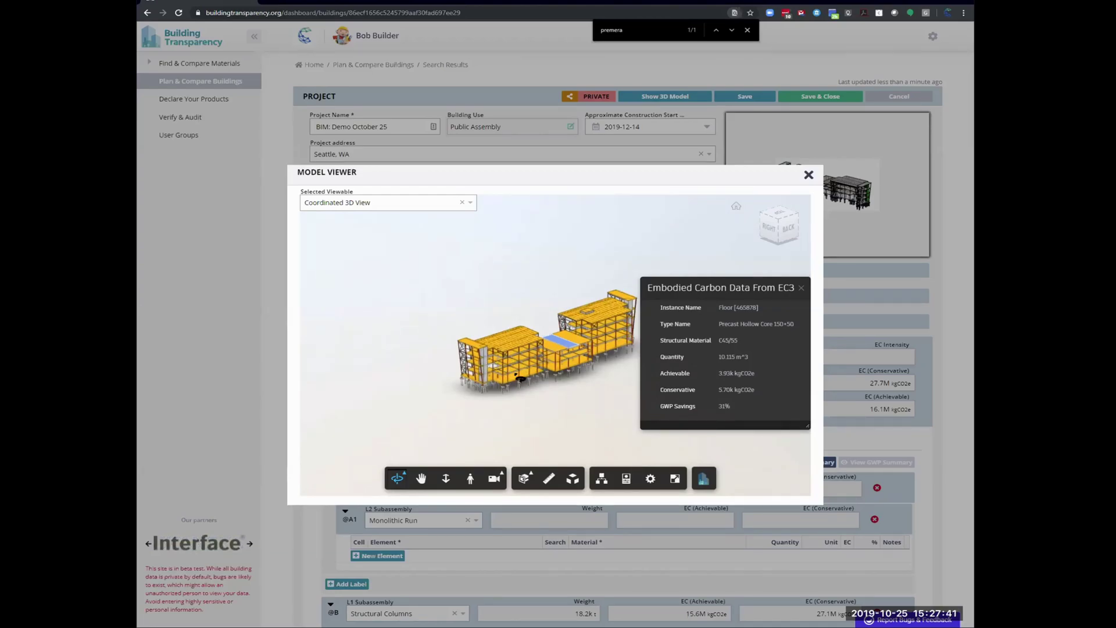
{"action": "left_click", "coordinate": [514, 380]}
{"action": "left_click", "coordinate": [557, 417]}
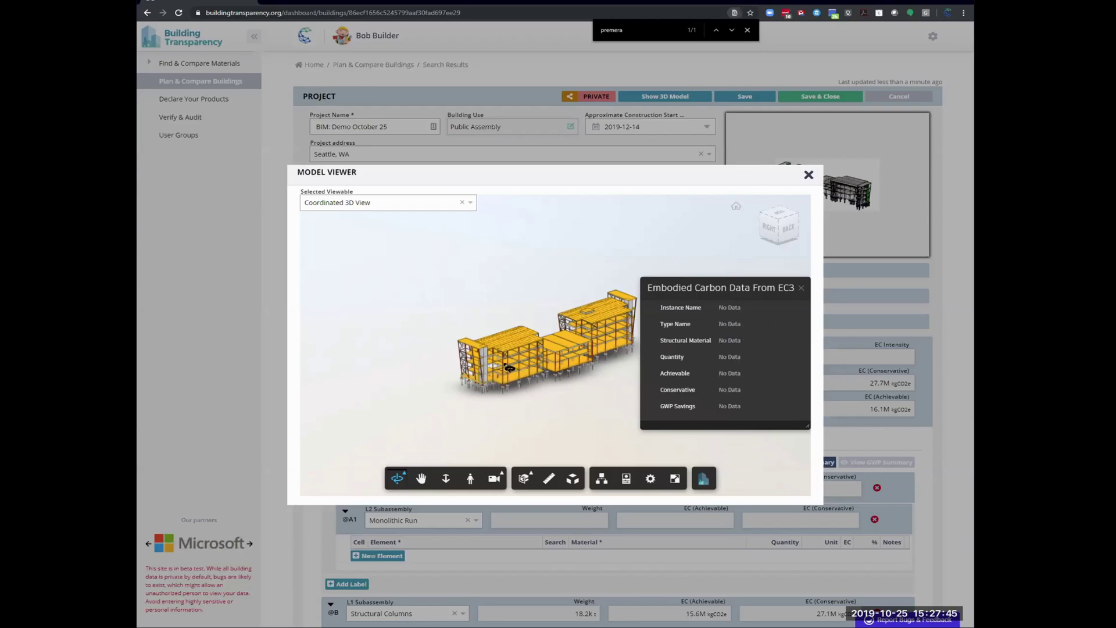
{"action": "scroll", "coordinate": [527, 404], "scroll_direction": "up", "scroll_amount": 2}
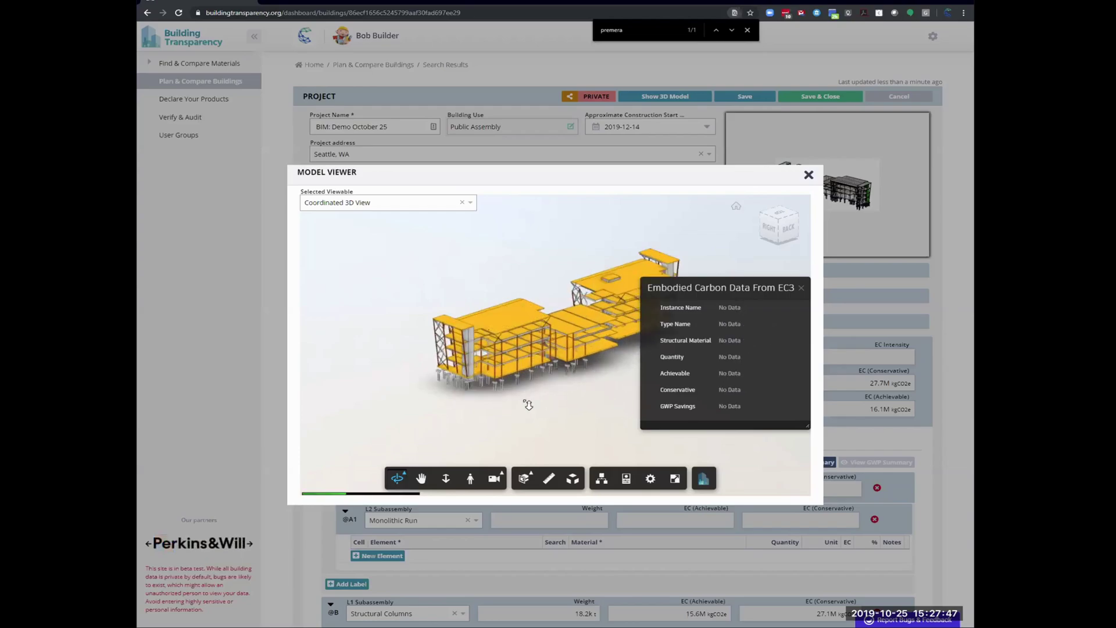
{"action": "scroll", "coordinate": [527, 405], "scroll_direction": "up", "scroll_amount": 3}
{"action": "left_click", "coordinate": [459, 298]}
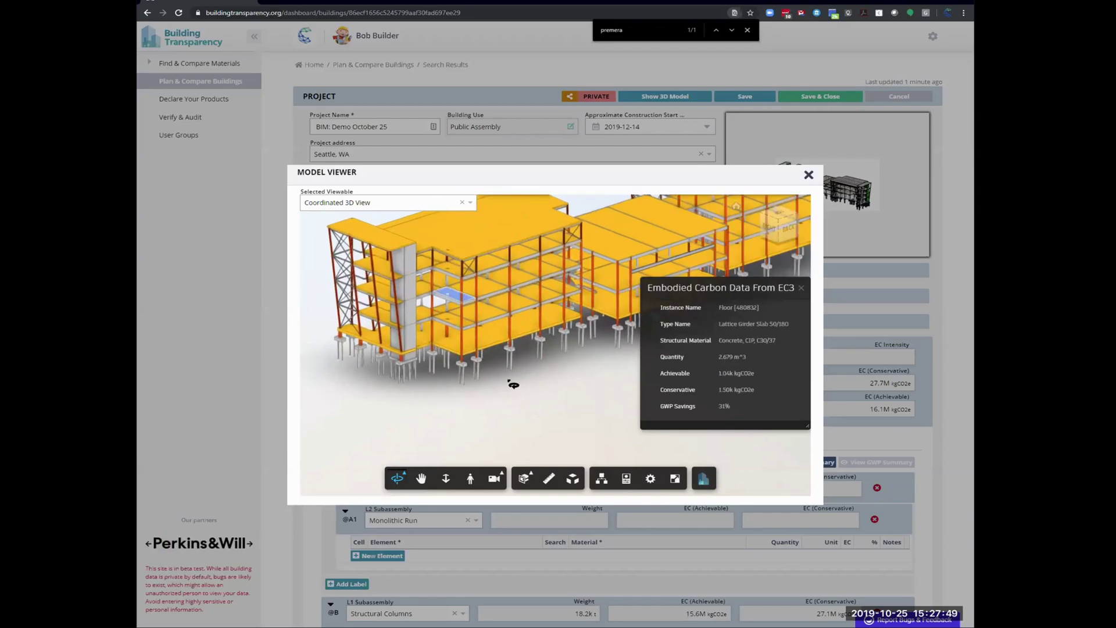
{"action": "left_click", "coordinate": [463, 345]}
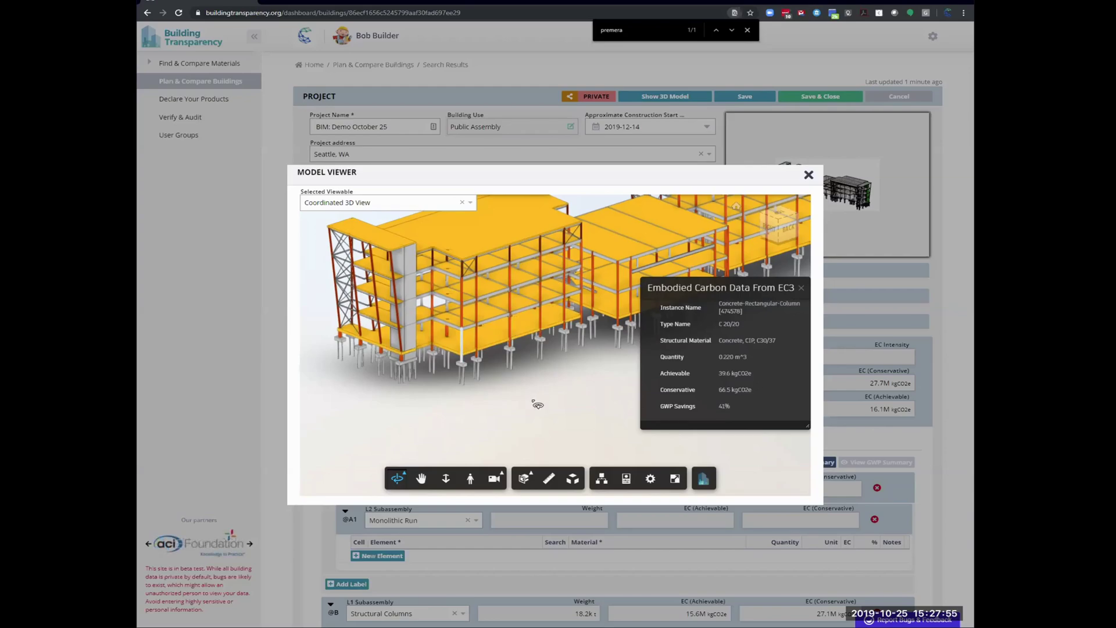
{"action": "left_click_drag", "start_coordinate": [544, 409], "coordinate": [593, 398]}
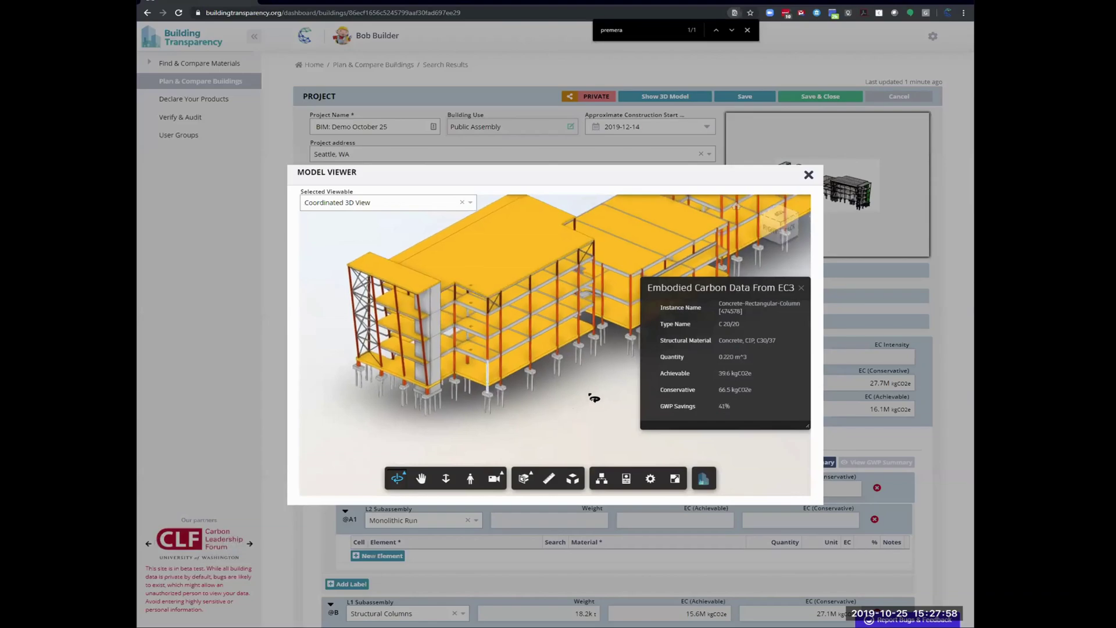
{"action": "left_click", "coordinate": [808, 175]}
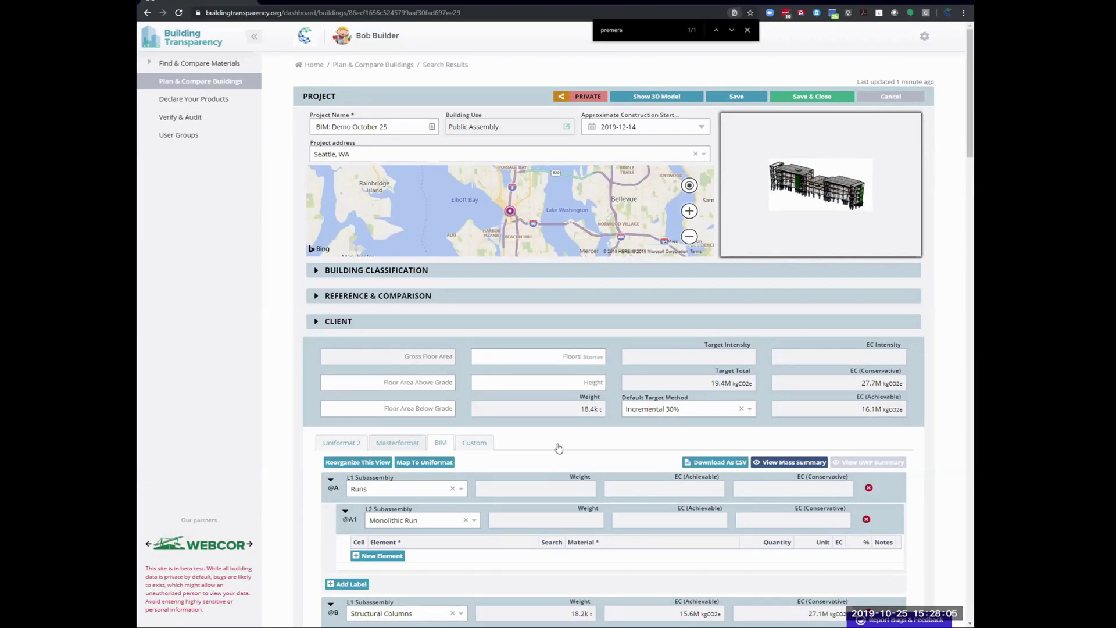
Step: Switch the element list to the Masterformat organization and review its concrete and metals subassemblies
{"action": "left_click", "coordinate": [397, 443]}
{"action": "scroll", "coordinate": [450, 378], "scroll_direction": "down", "scroll_amount": 4}
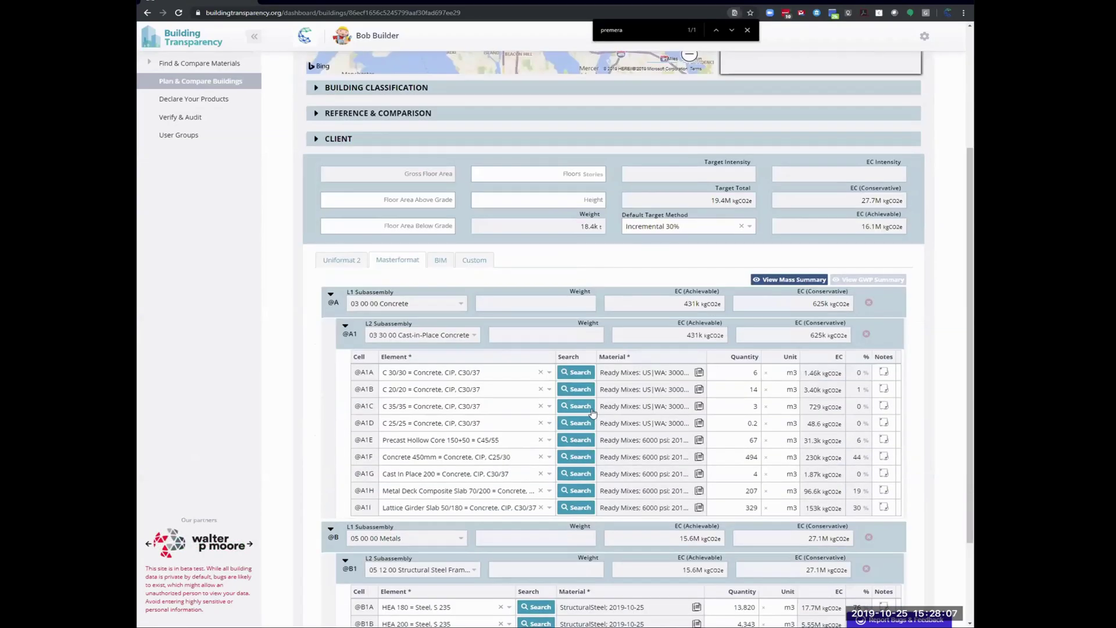
{"action": "scroll", "coordinate": [454, 419], "scroll_direction": "down", "scroll_amount": 2}
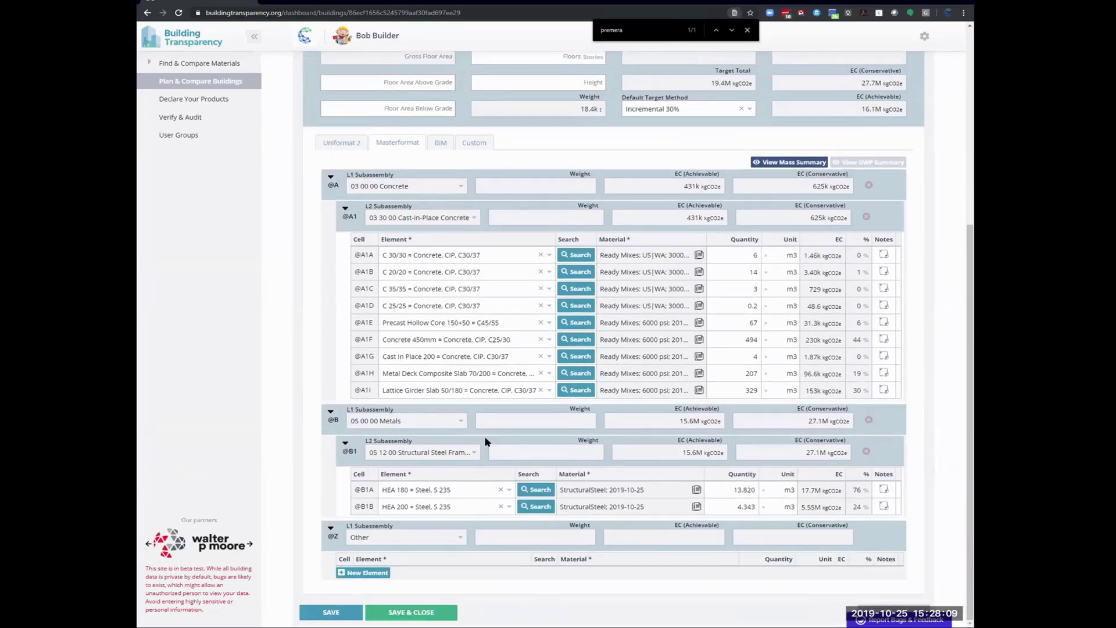
Step: Switch the element list to the Uniformat 2 organization, view its reorganization options and close them
{"action": "scroll", "coordinate": [407, 418], "scroll_direction": "up", "scroll_amount": 4}
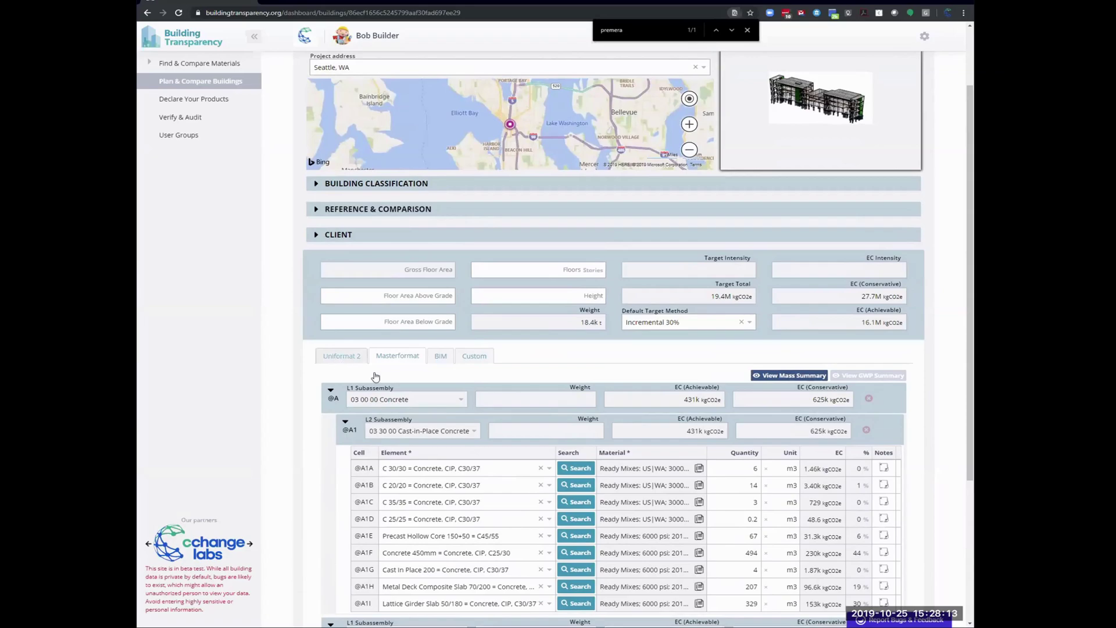
{"action": "left_click", "coordinate": [378, 376]}
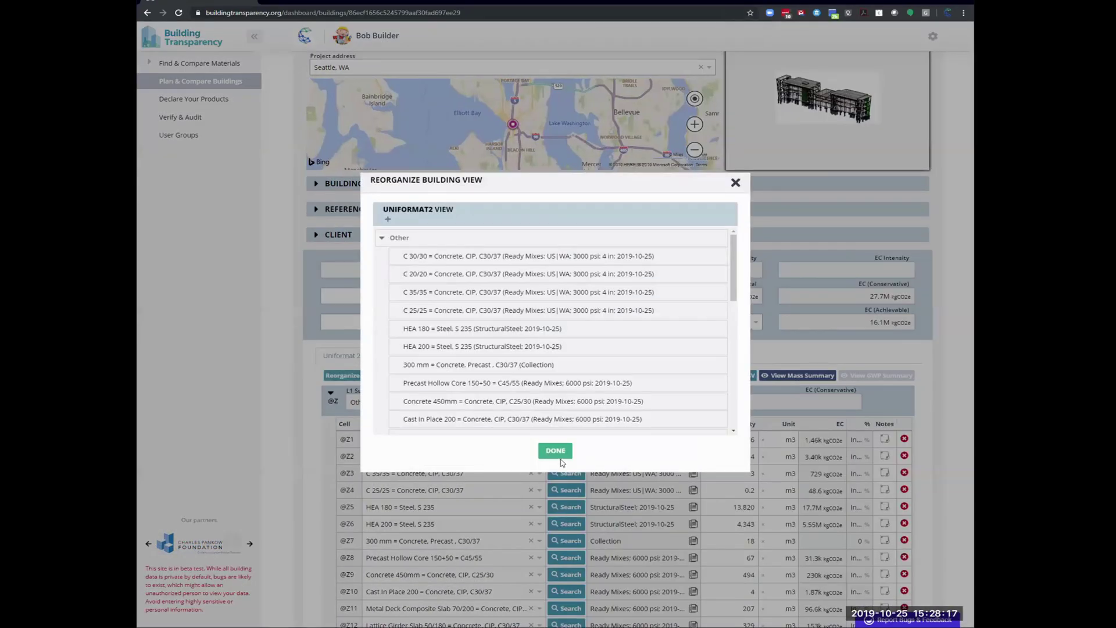
{"action": "left_click", "coordinate": [735, 182]}
Step: Start mapping the BIM view to Uniformat 2 and add a Substructure group containing a Foundations subgroup
{"action": "left_click", "coordinate": [411, 379]}
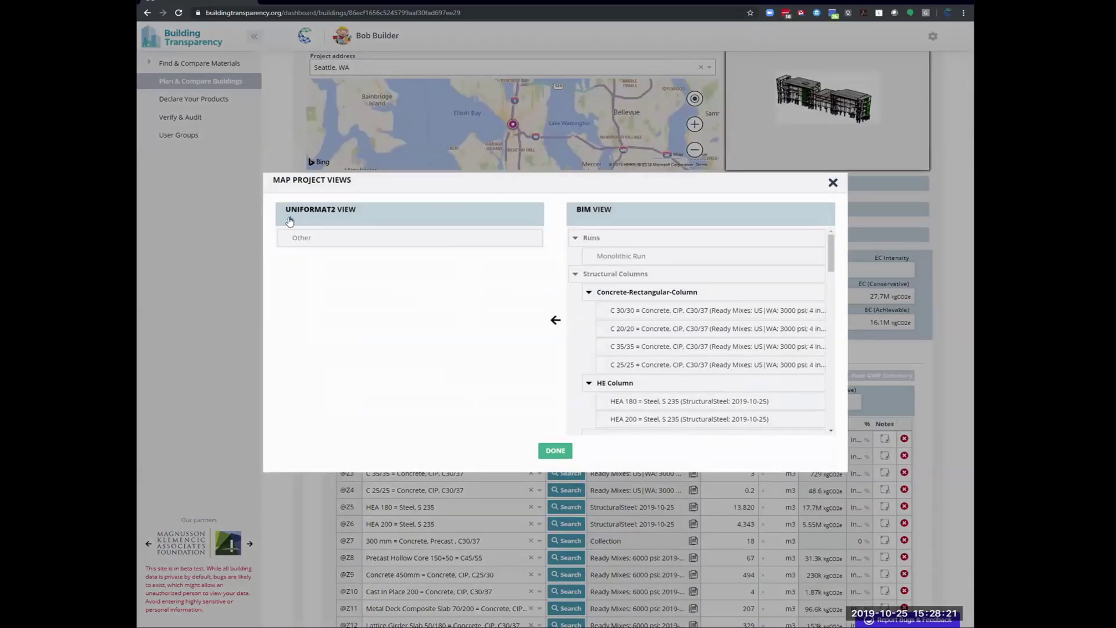
{"action": "left_click", "coordinate": [290, 220]}
{"action": "left_click", "coordinate": [308, 254]}
{"action": "left_click", "coordinate": [296, 242]}
{"action": "left_click", "coordinate": [323, 272]}
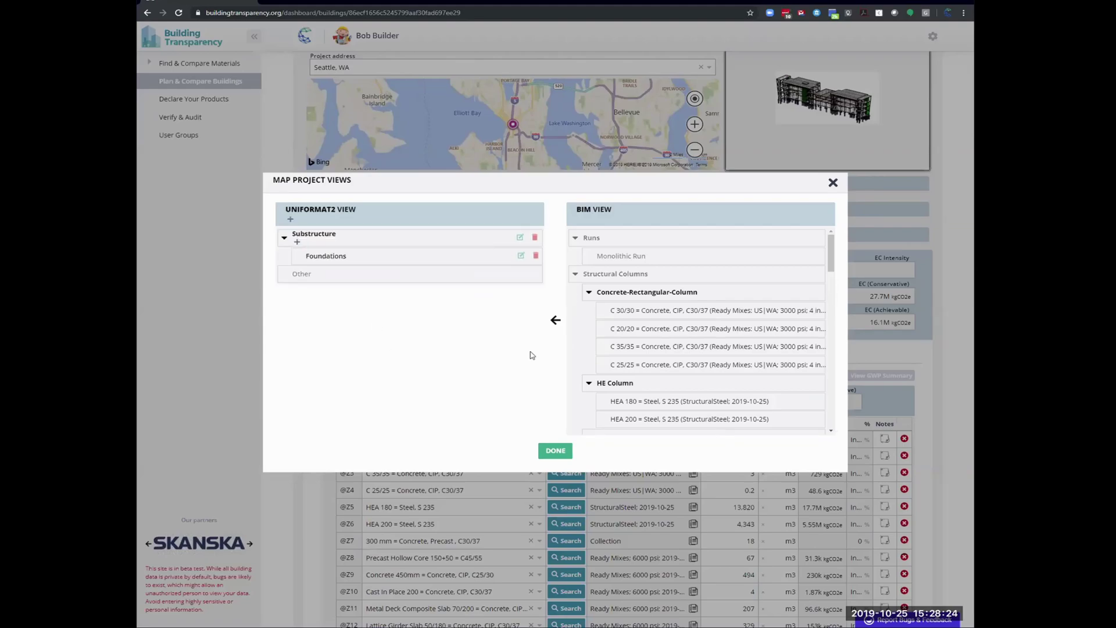
Step: Move the C 30/30, C 35/35 and C 25/25 rectangular concrete columns into Foundations, and close the mapping without applying it
{"action": "left_click", "coordinate": [622, 314]}
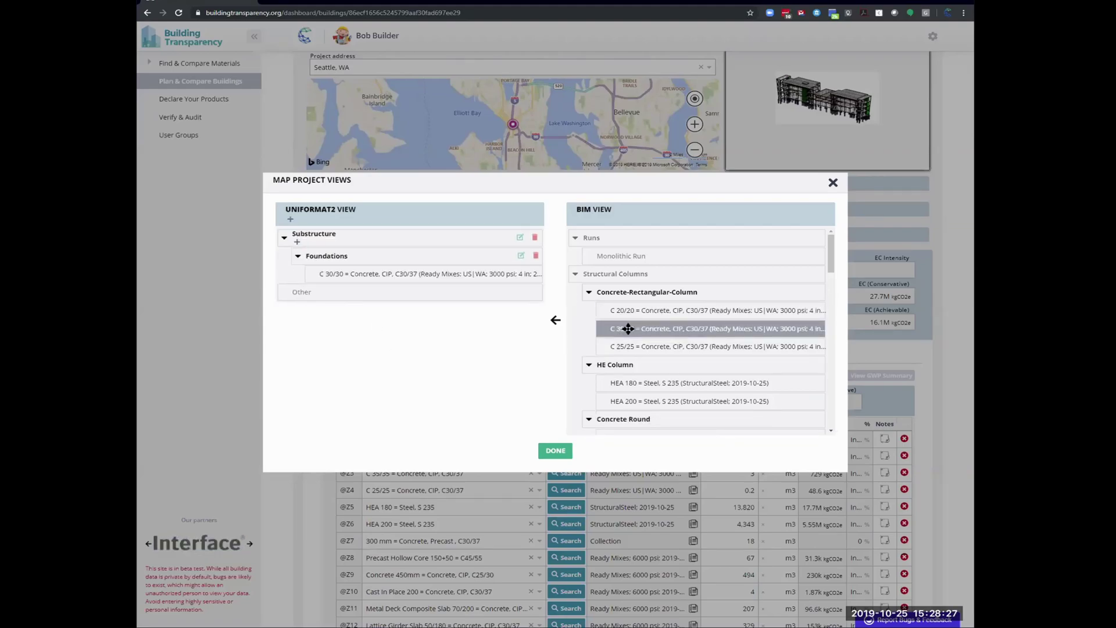
{"action": "left_click", "coordinate": [628, 329]}
{"action": "left_click", "coordinate": [654, 333]}
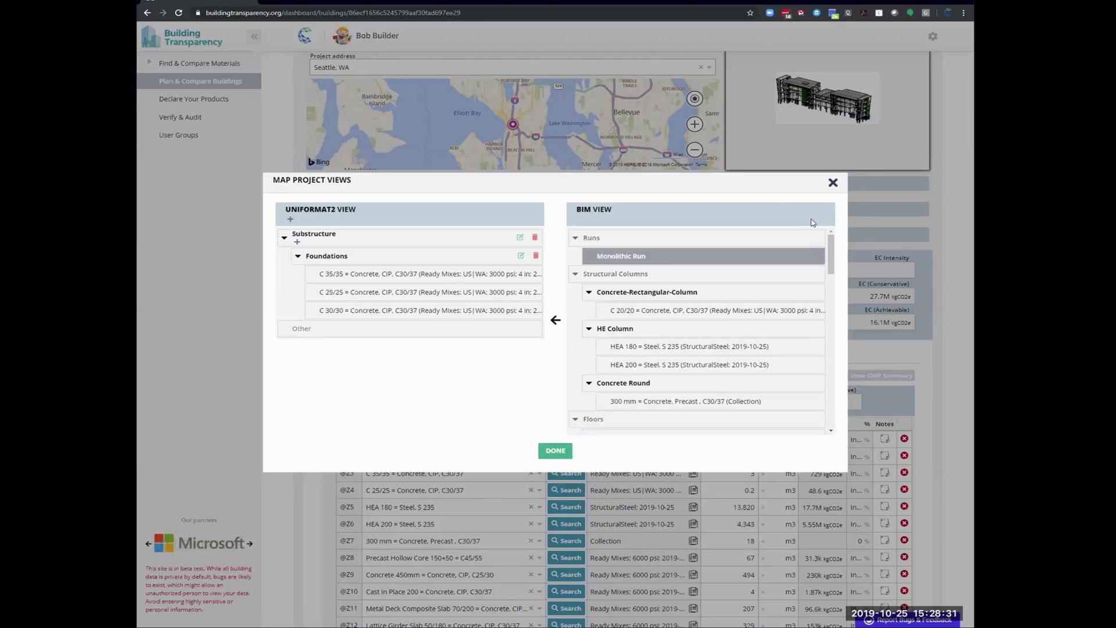
{"action": "left_click", "coordinate": [833, 183]}
{"action": "scroll", "coordinate": [838, 186], "scroll_direction": "up", "scroll_amount": 2}
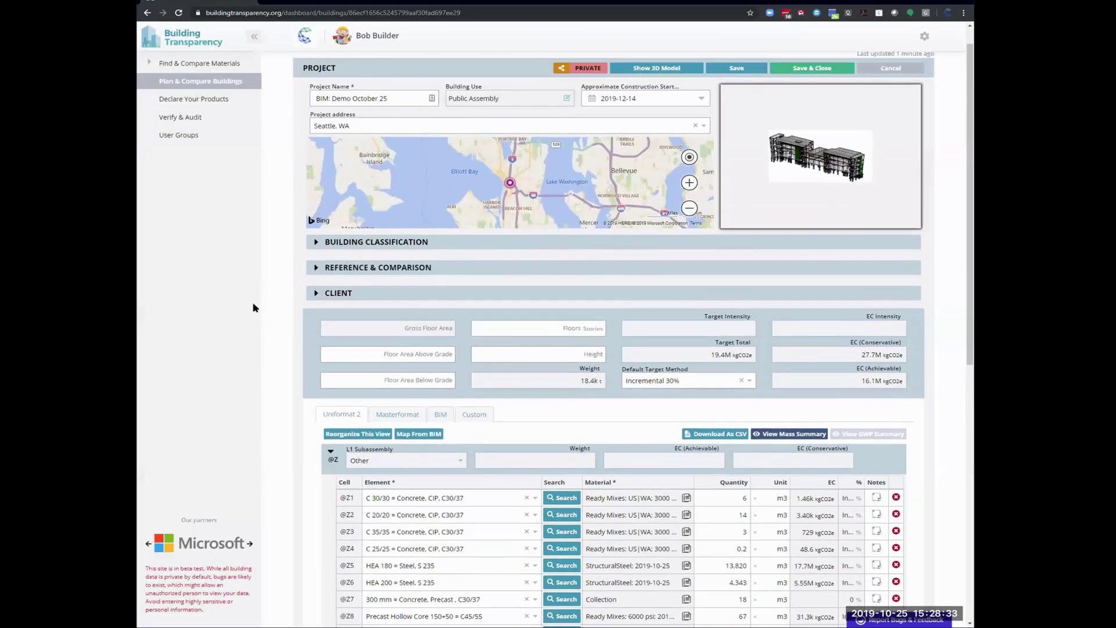